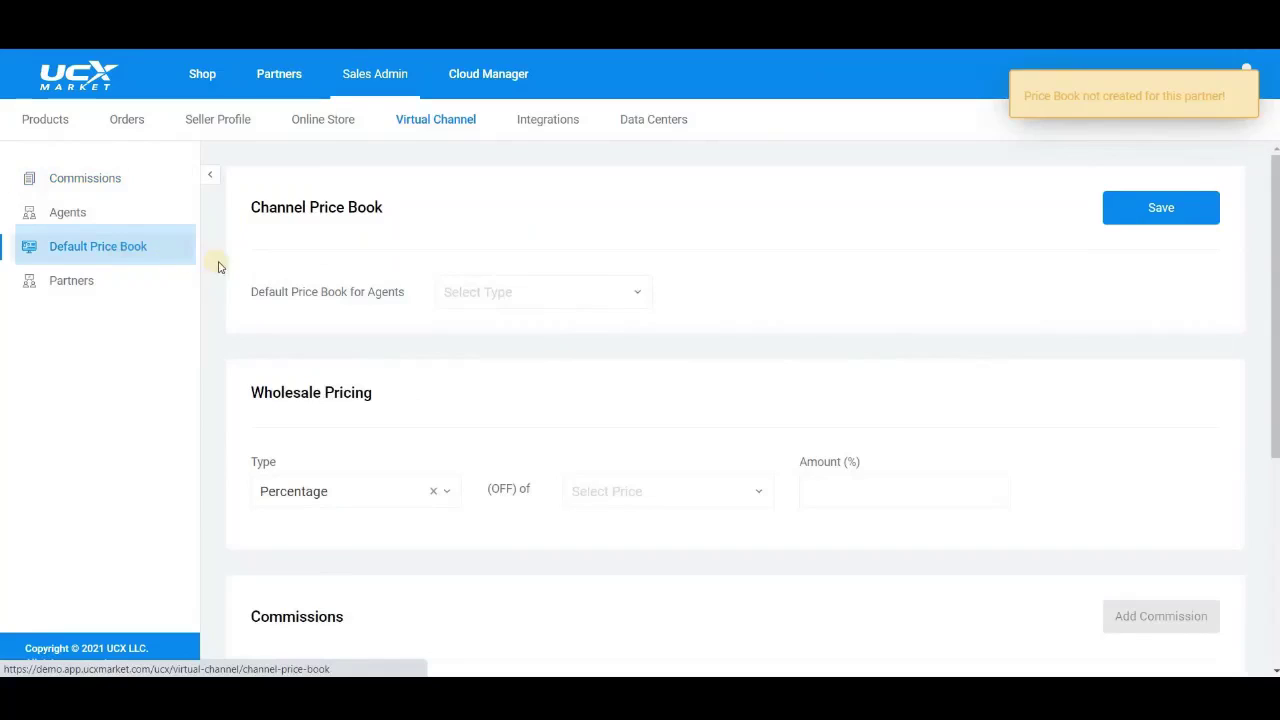
# Set the default price book for agents to Distributor with wholesale pricing of 10 percent off MSRP, and save it
pyautogui.click(522, 303)
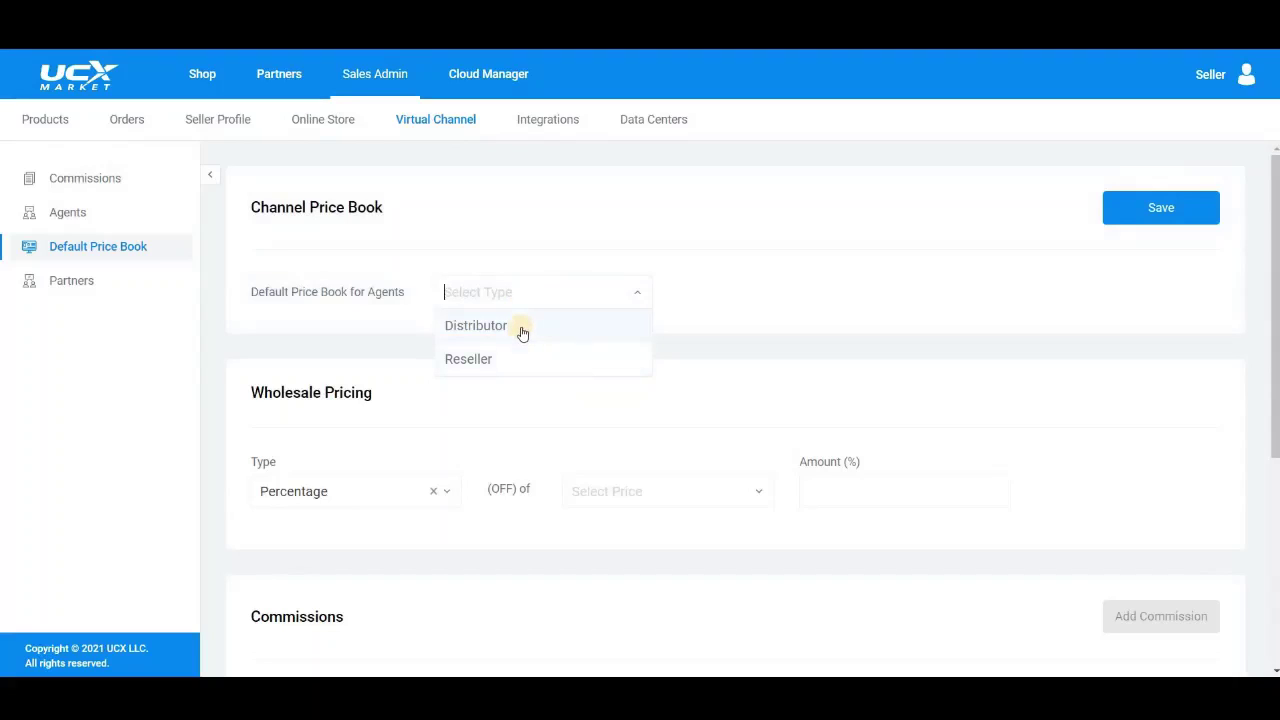
pyautogui.click(522, 332)
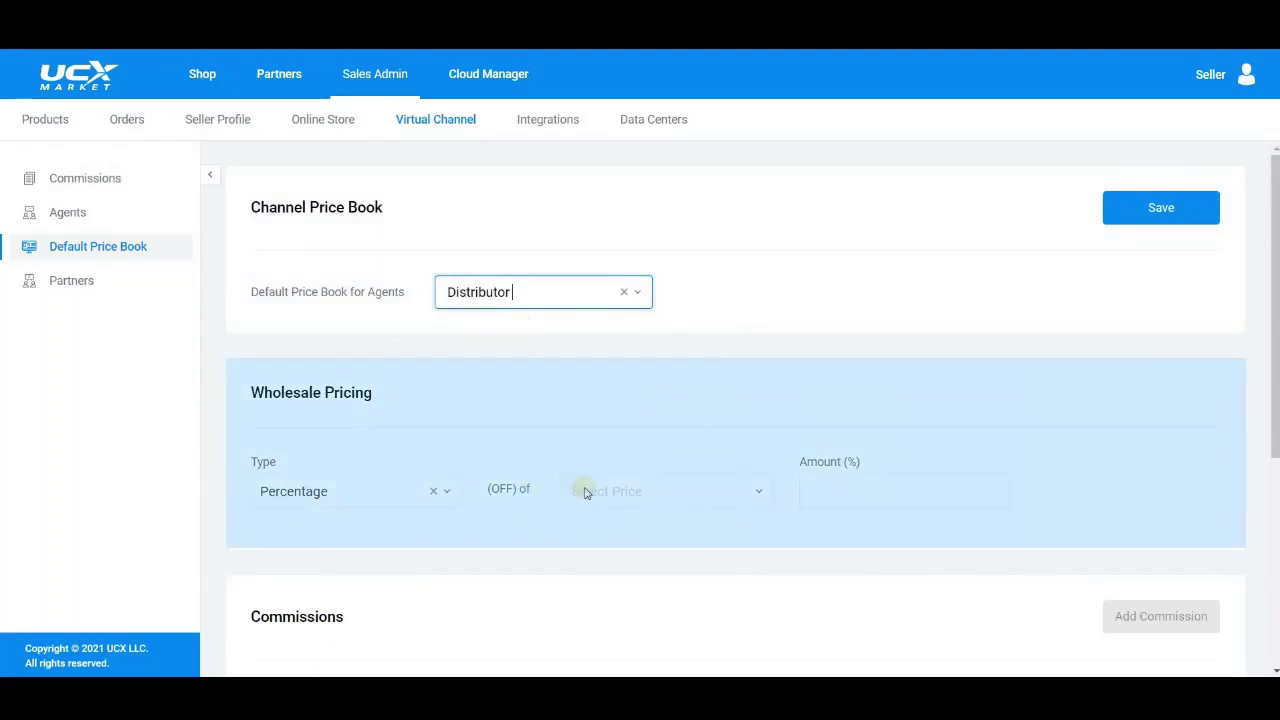
pyautogui.click(585, 492)
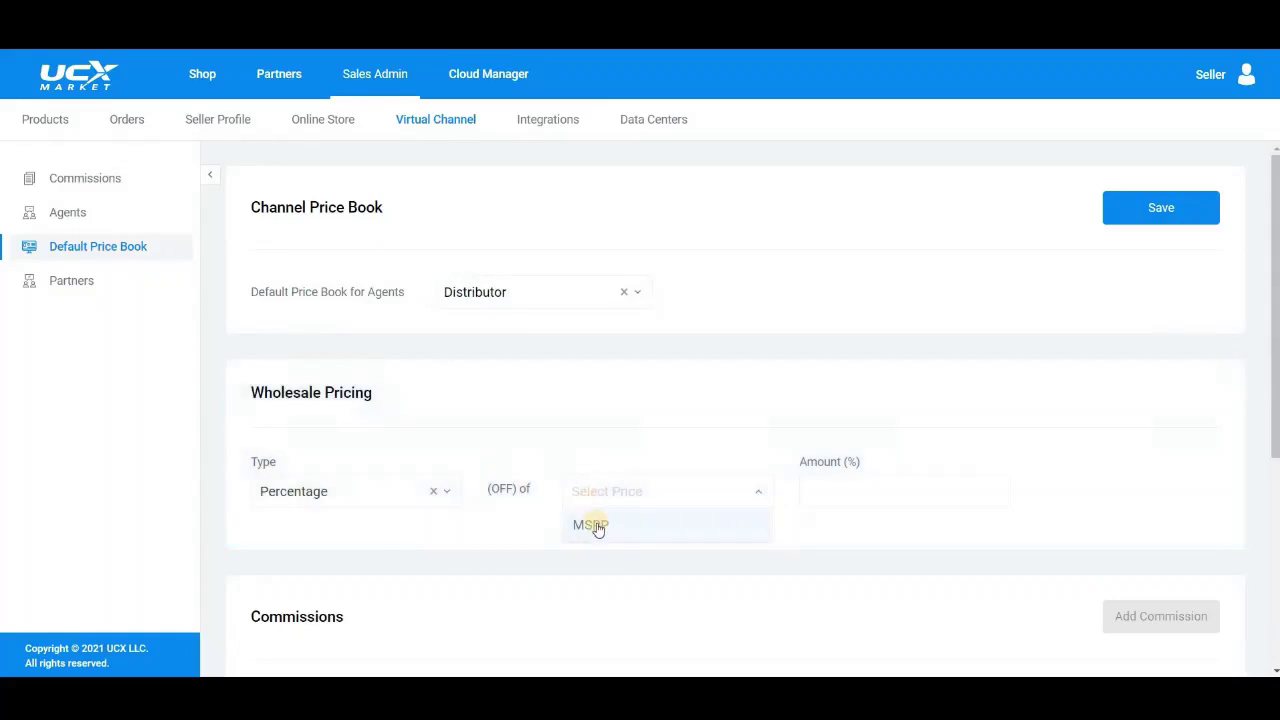
pyautogui.click(594, 525)
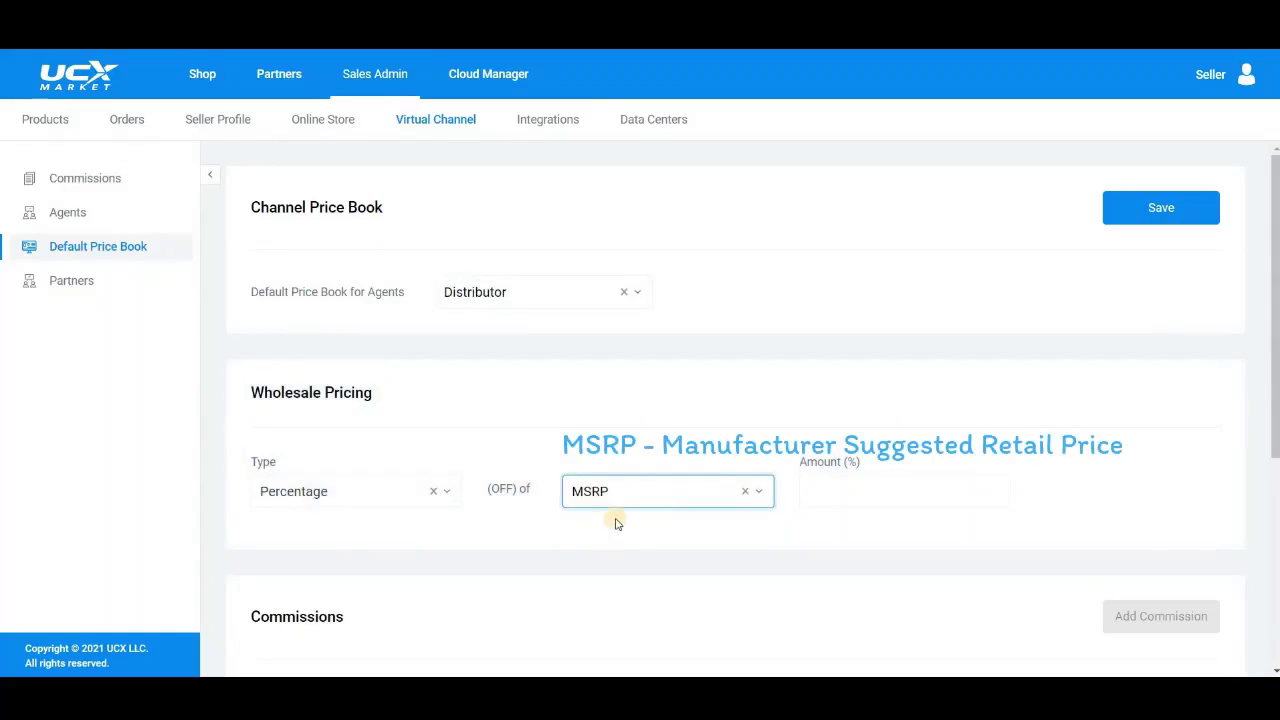
pyautogui.click(832, 488)
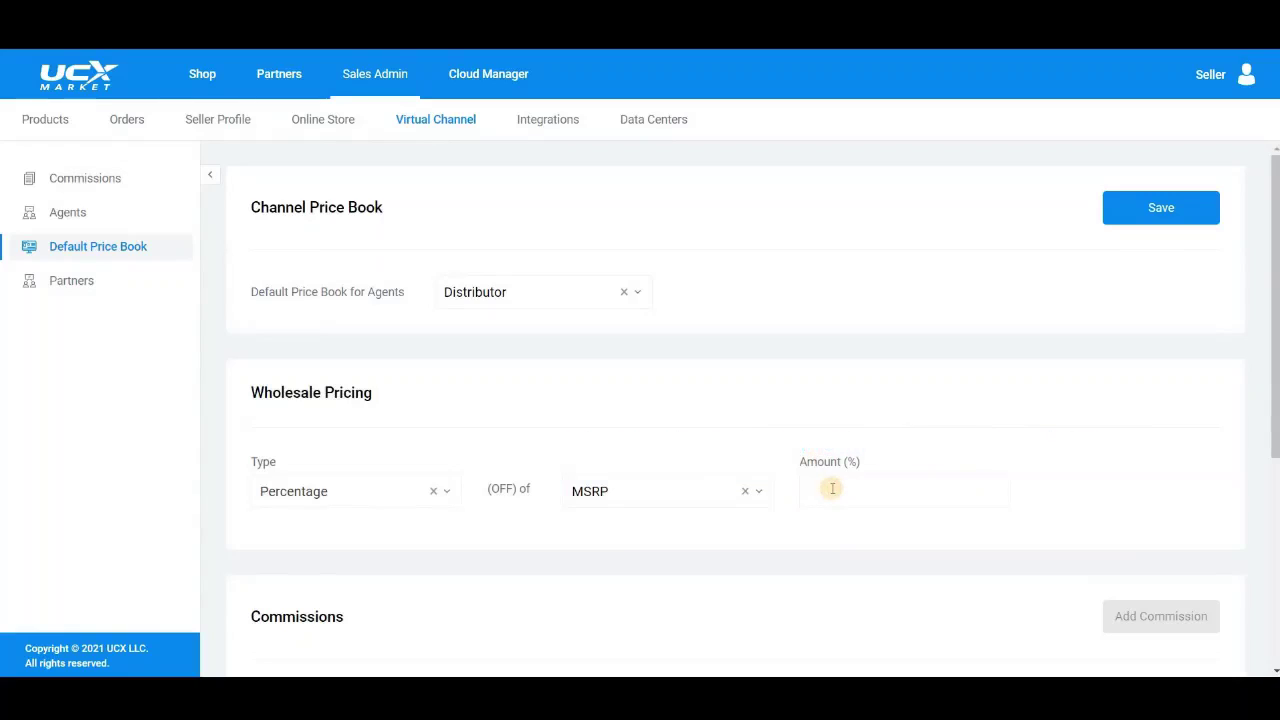
pyautogui.write('10')
pyautogui.click(1158, 217)
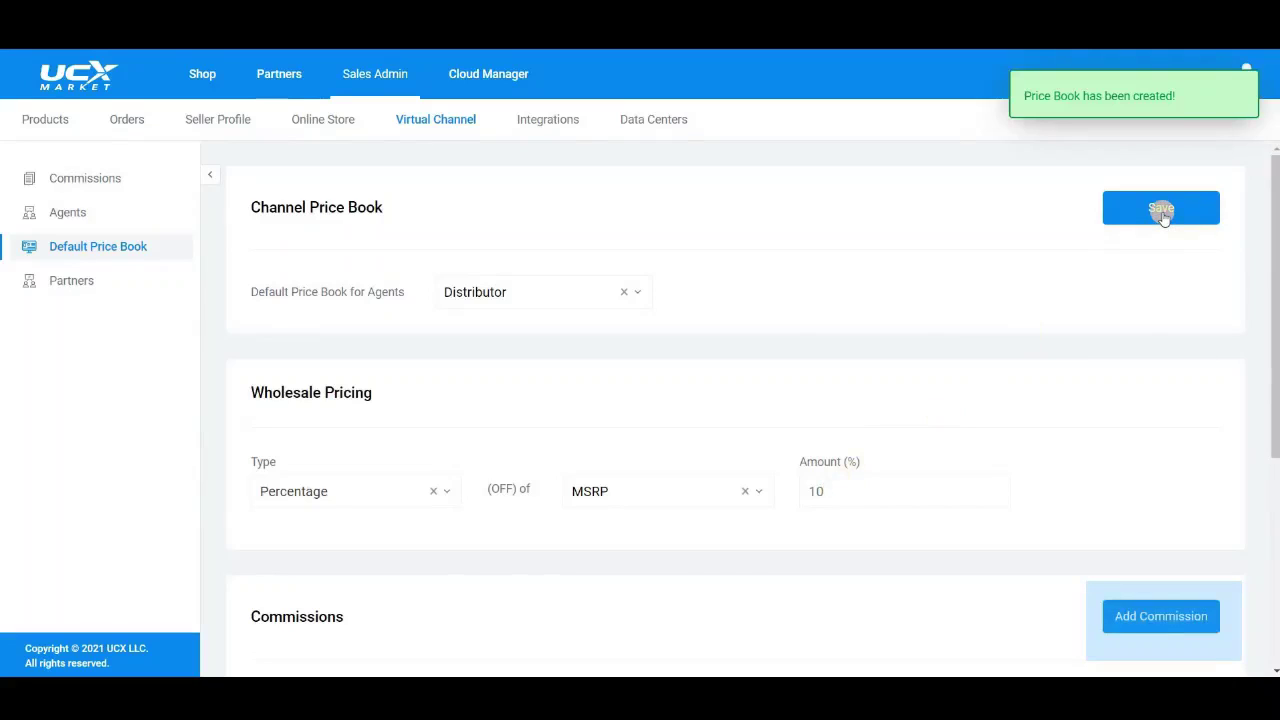
# Add a commission for the Reseller price book type using Retail - Wholesale, without price list and price terms
pyautogui.scroll(-3, 1163, 217)
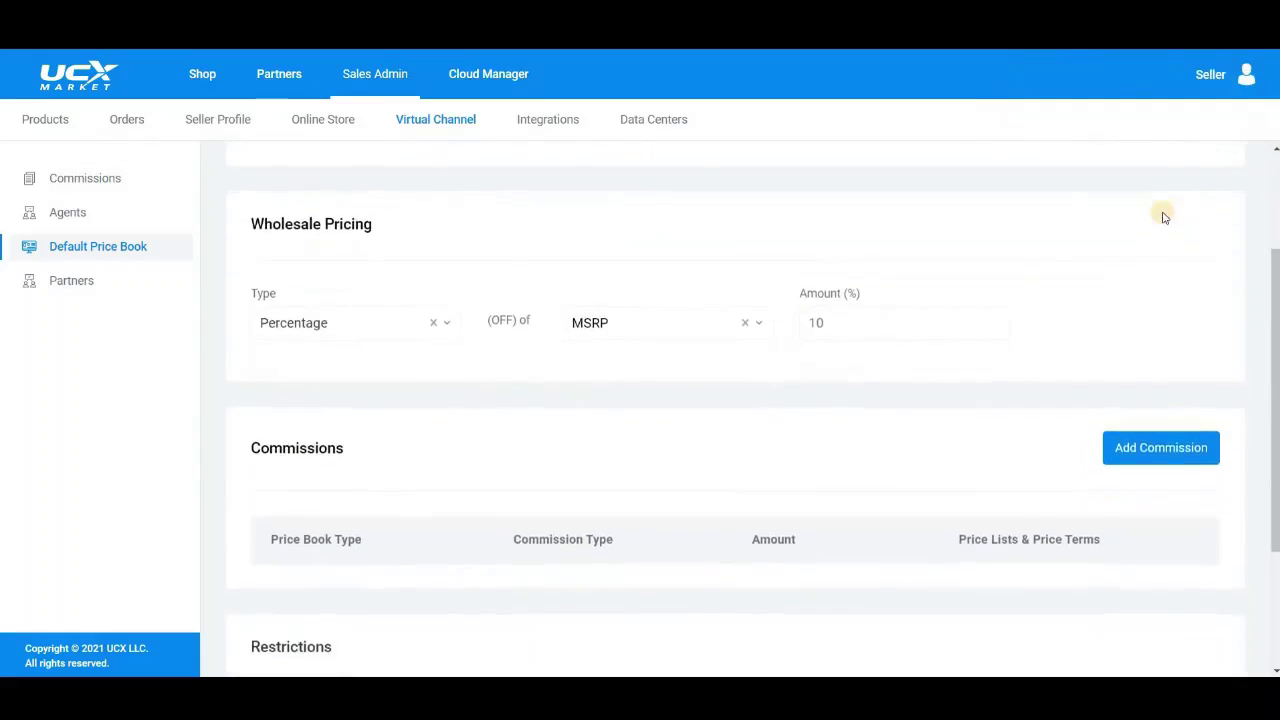
pyautogui.scroll(-2, 1163, 217)
pyautogui.click(1150, 282)
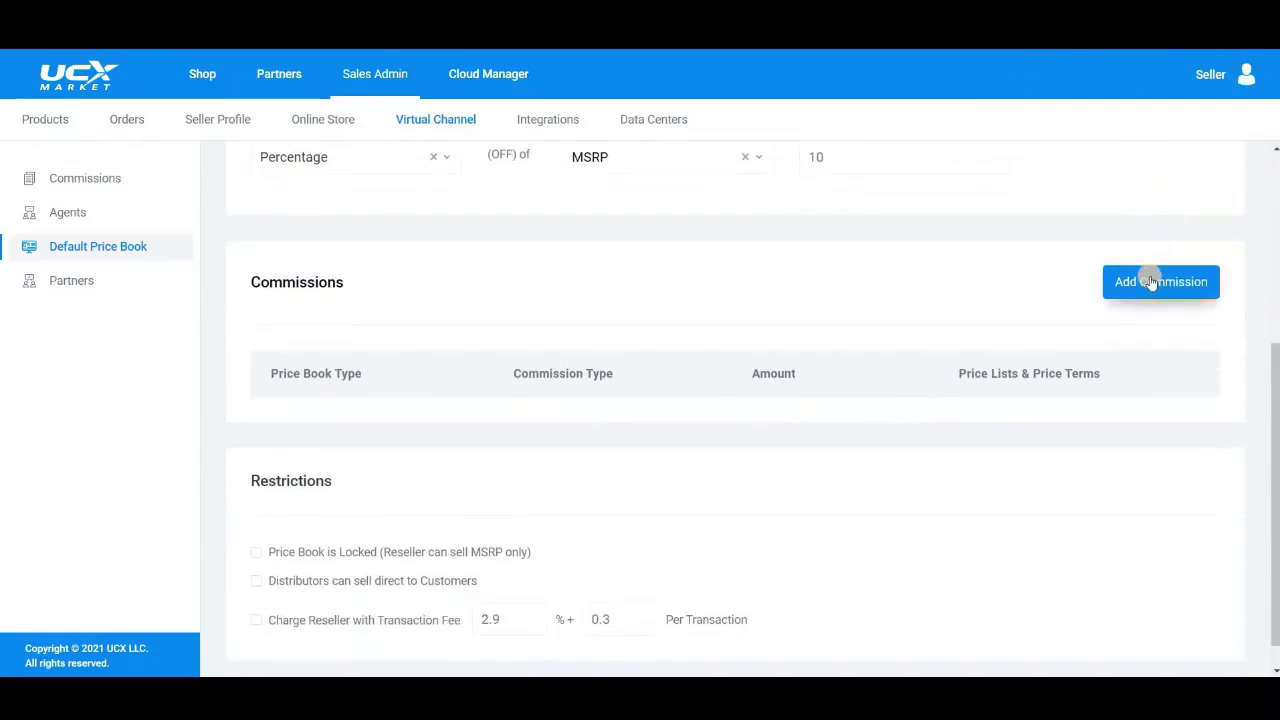
pyautogui.click(1150, 282)
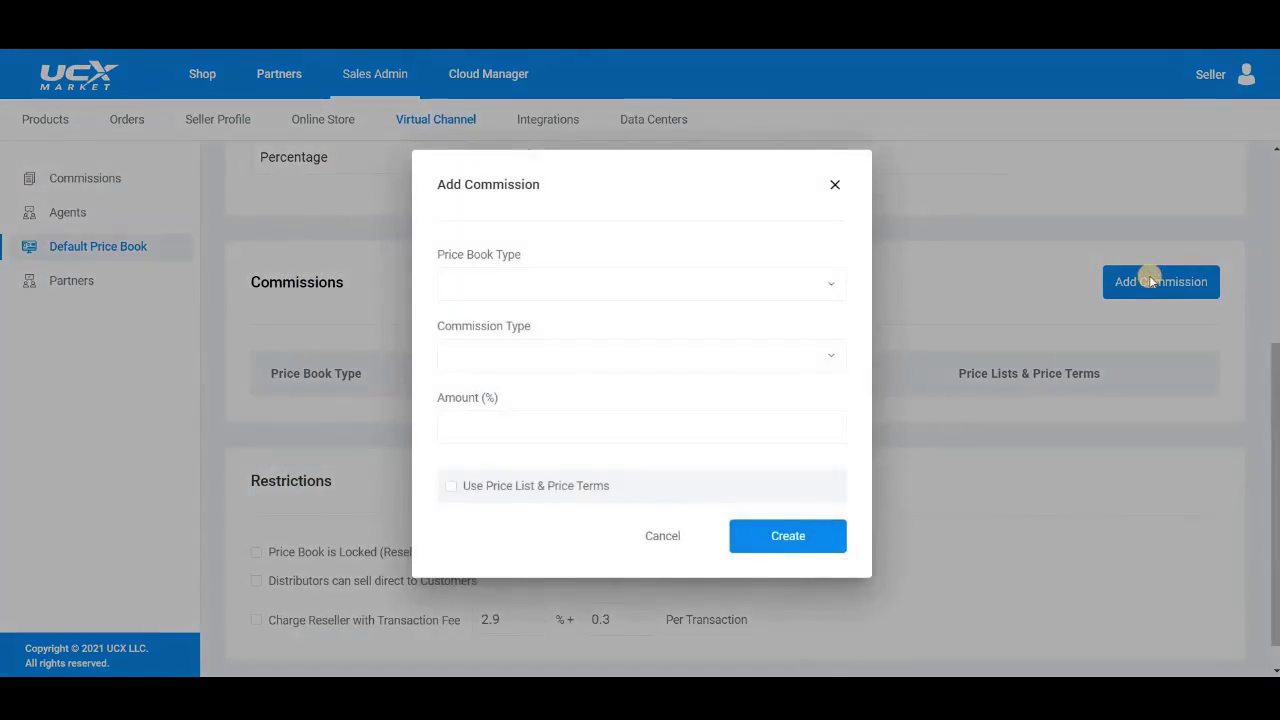
pyautogui.click(655, 291)
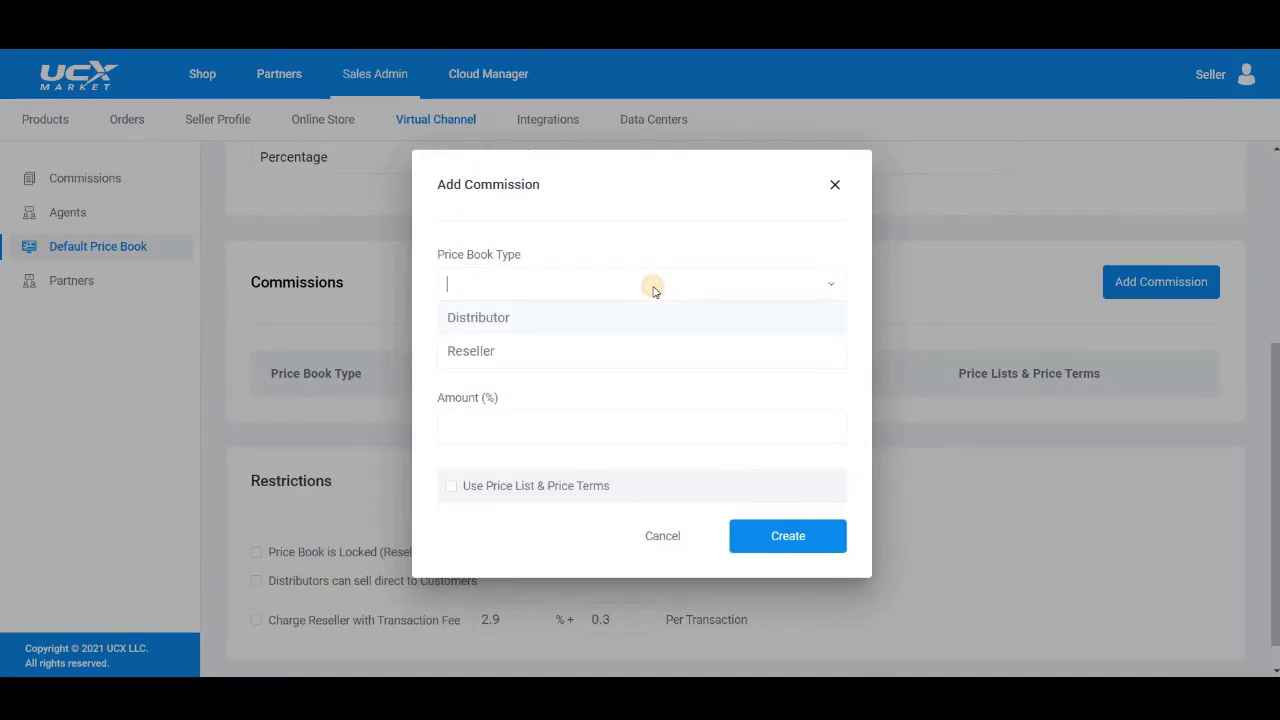
pyautogui.click(648, 353)
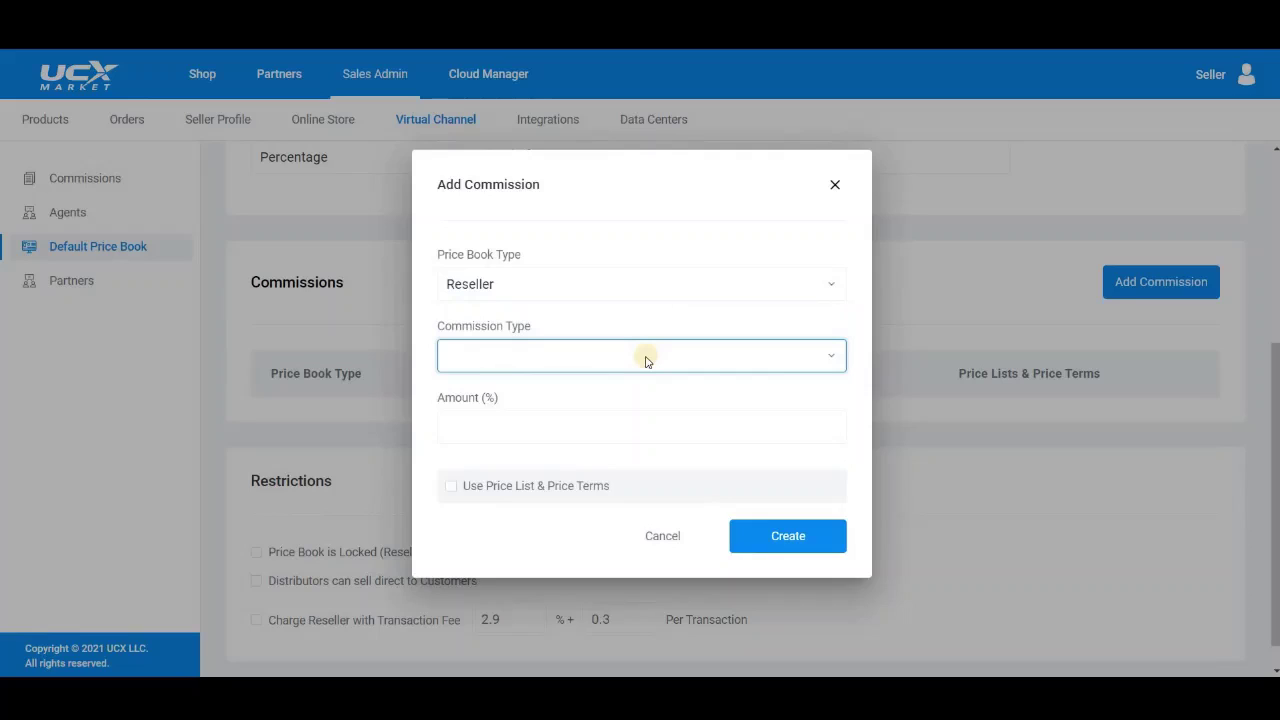
pyautogui.click(646, 358)
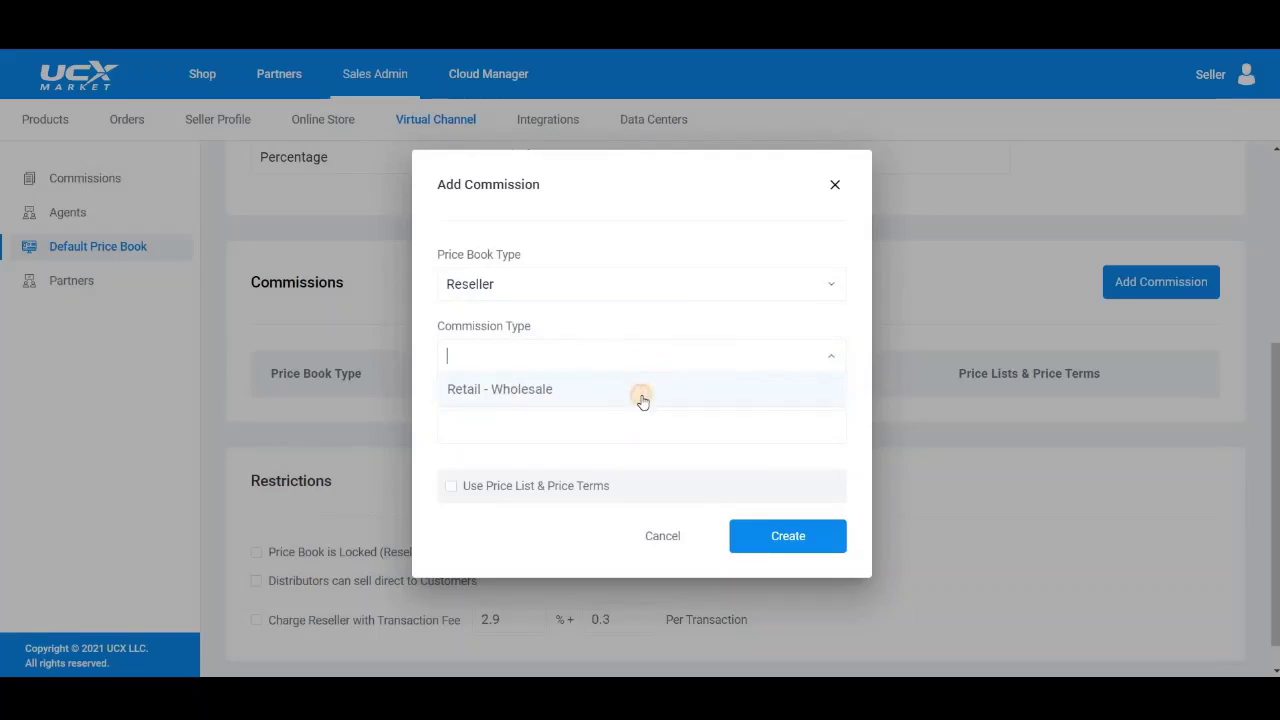
pyautogui.click(643, 395)
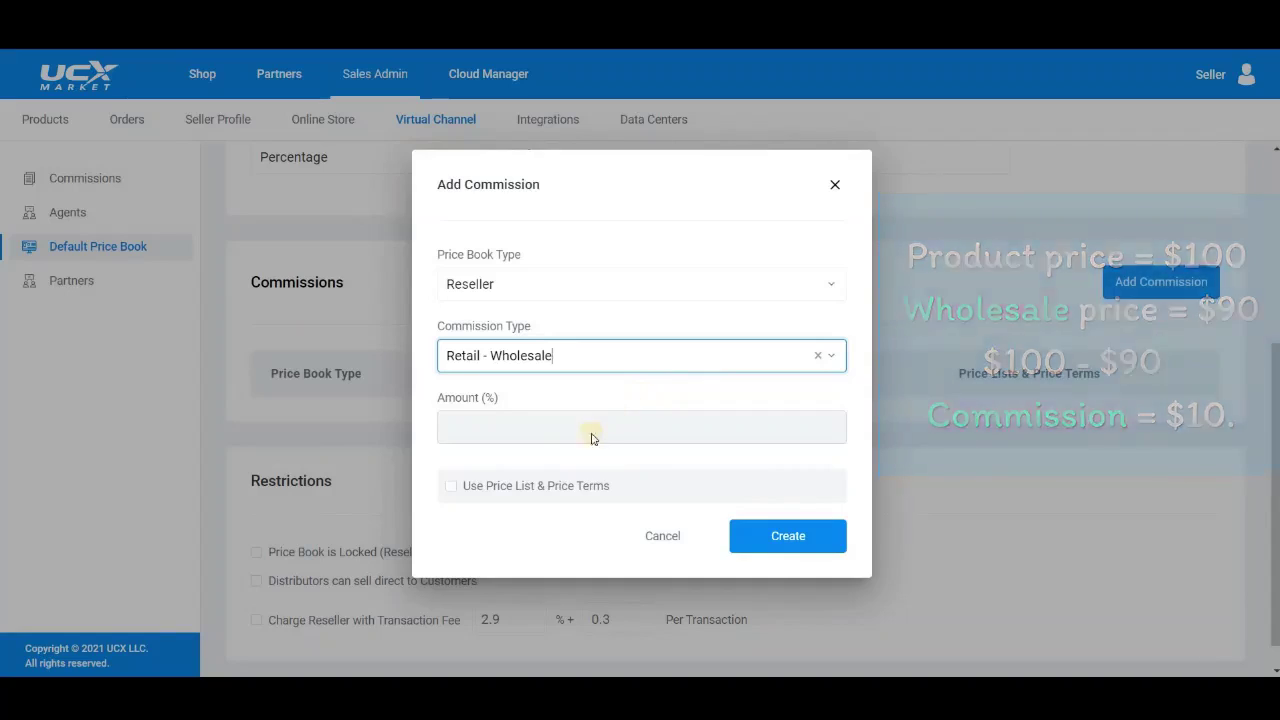
pyautogui.click(518, 487)
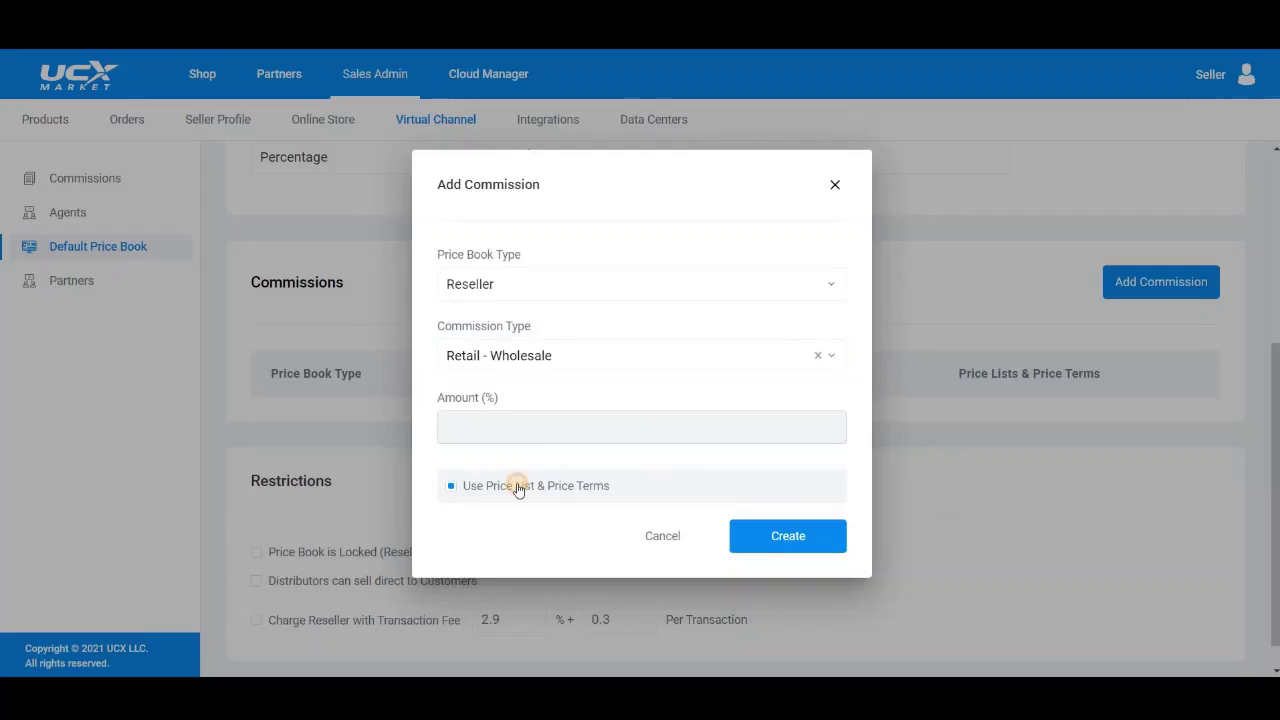
pyautogui.click(518, 487)
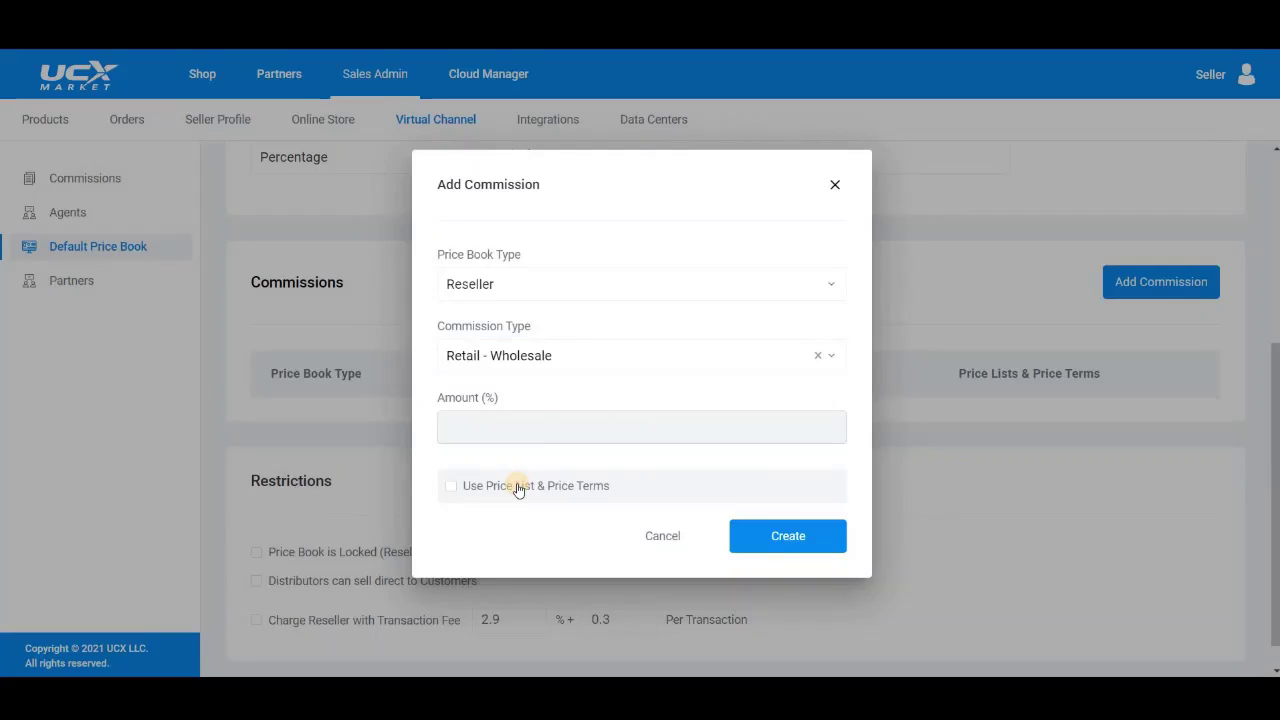
pyautogui.click(790, 538)
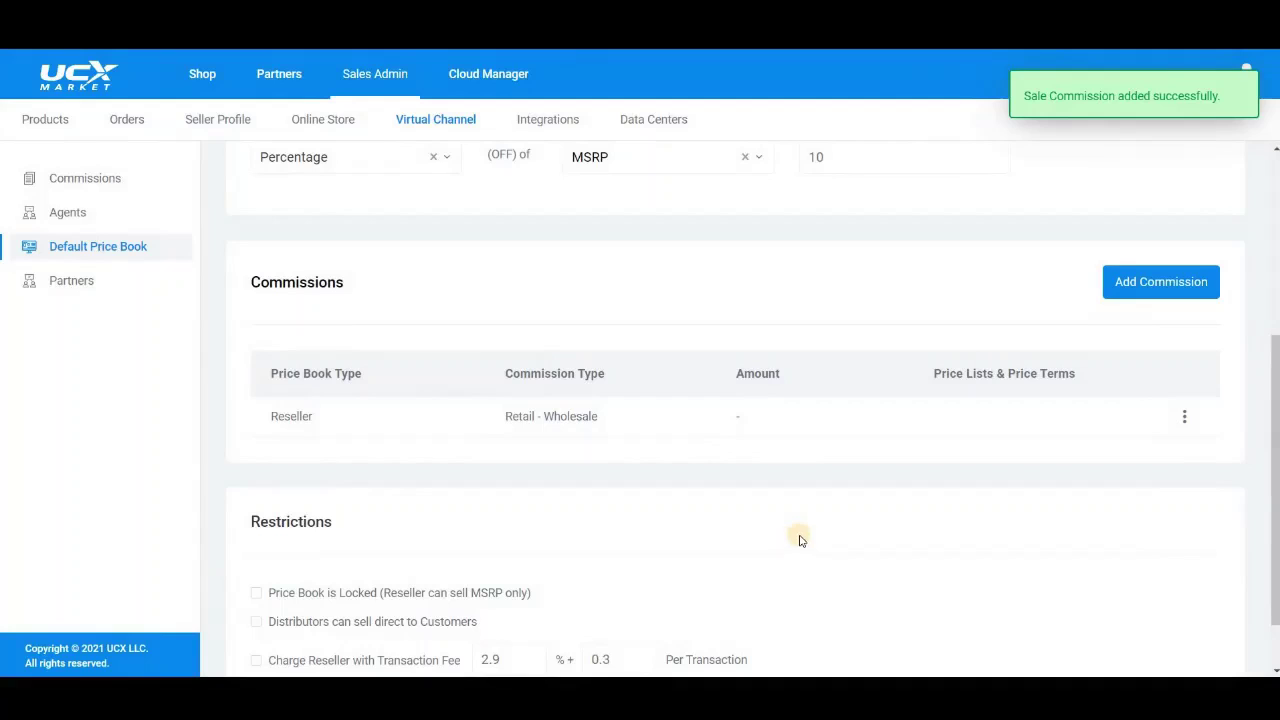
# Add a commission for the Distributor price book type at 10 percent of MSRP, without price list and price terms
pyautogui.click(1173, 285)
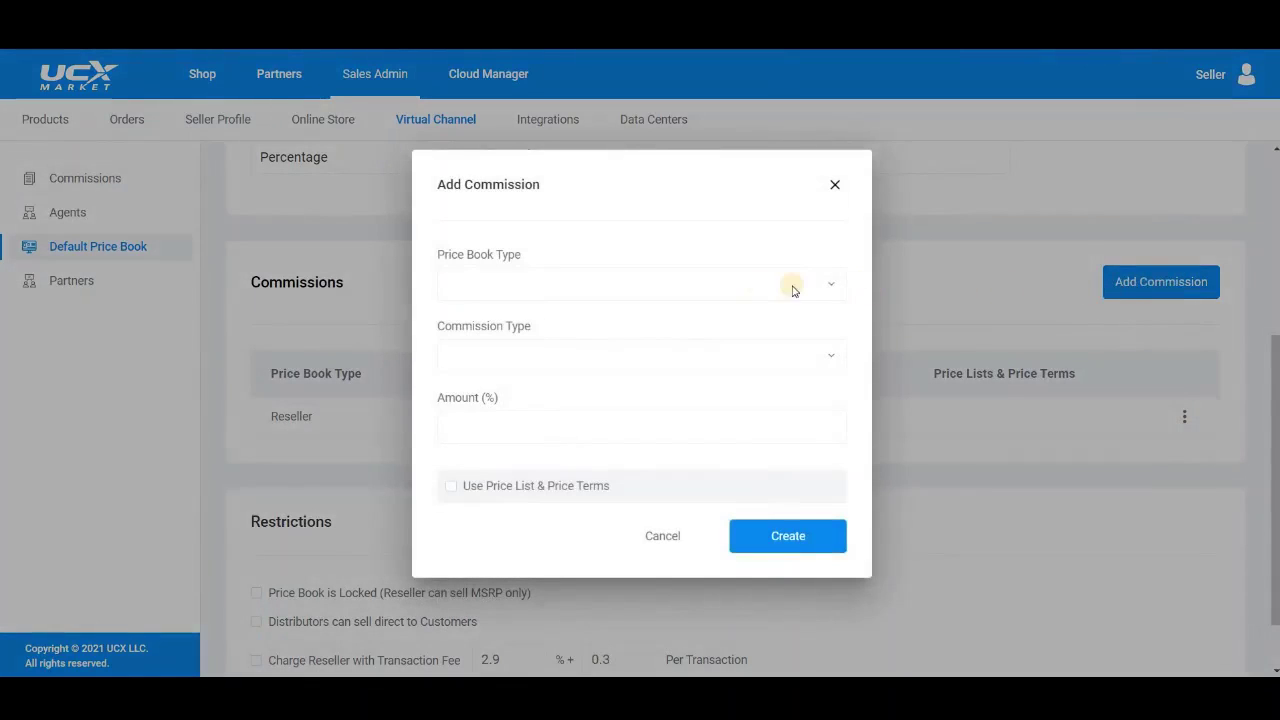
pyautogui.click(667, 289)
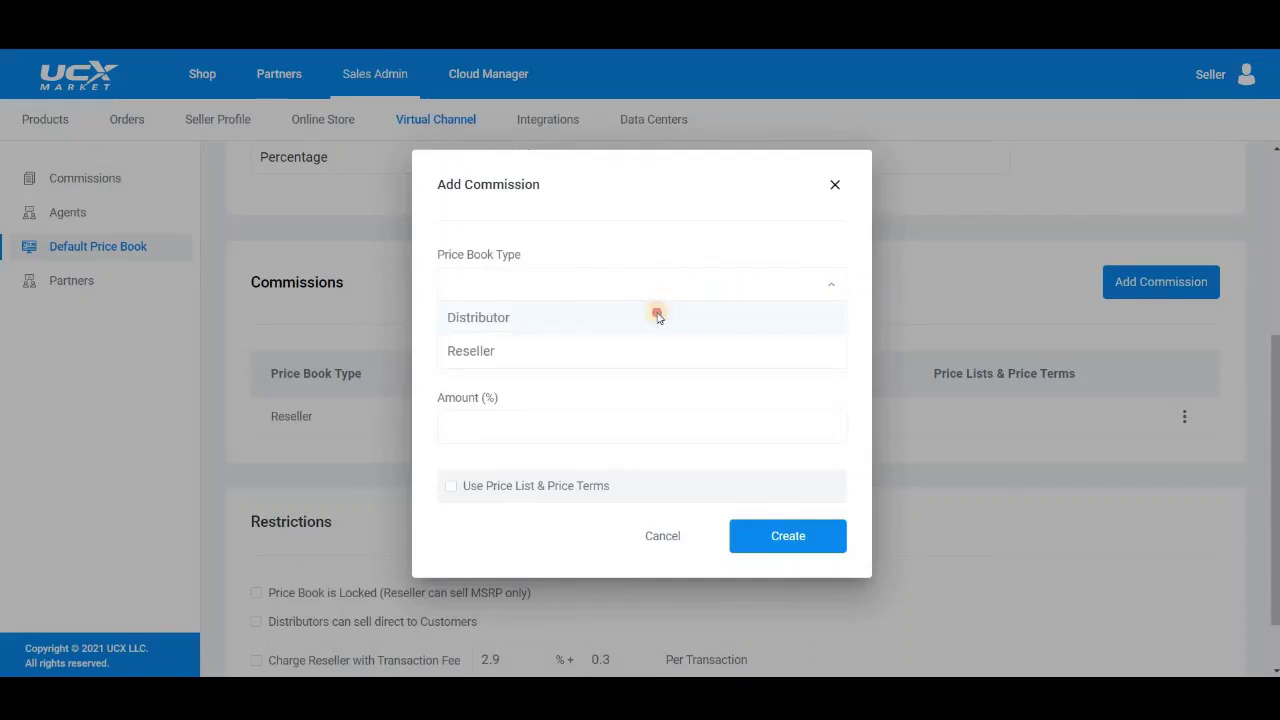
pyautogui.click(656, 313)
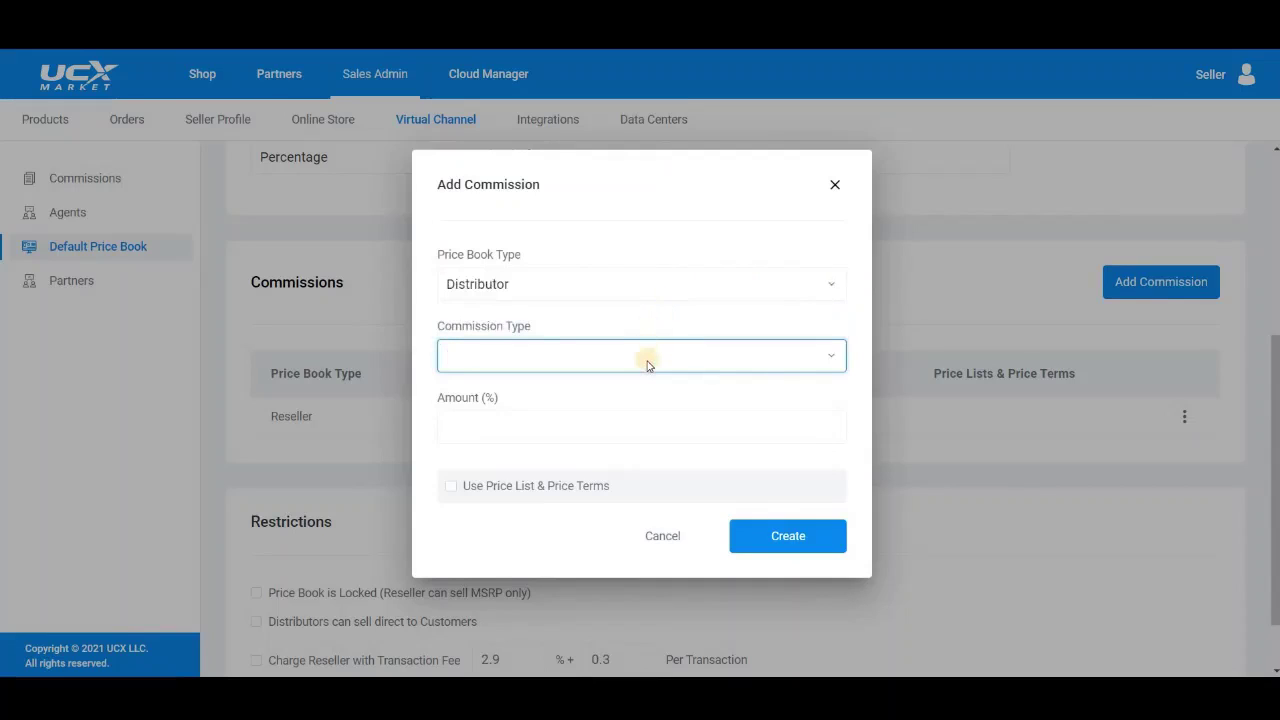
pyautogui.click(648, 360)
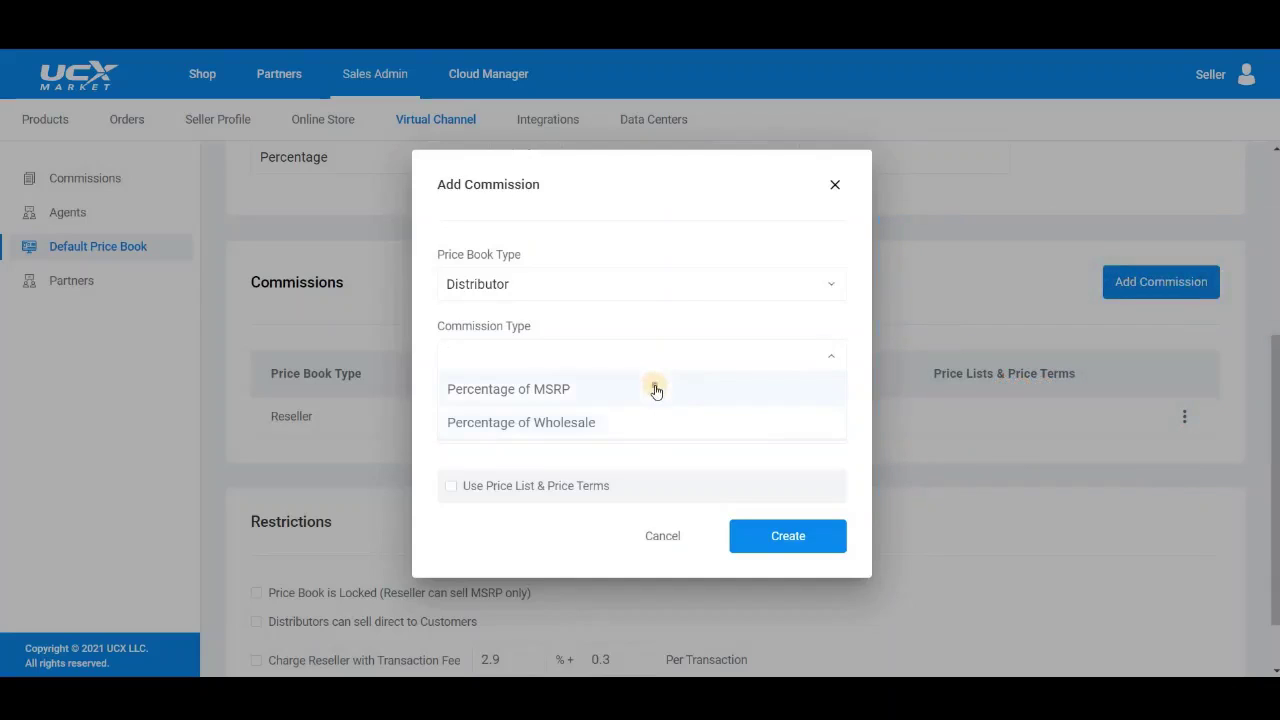
pyautogui.click(657, 390)
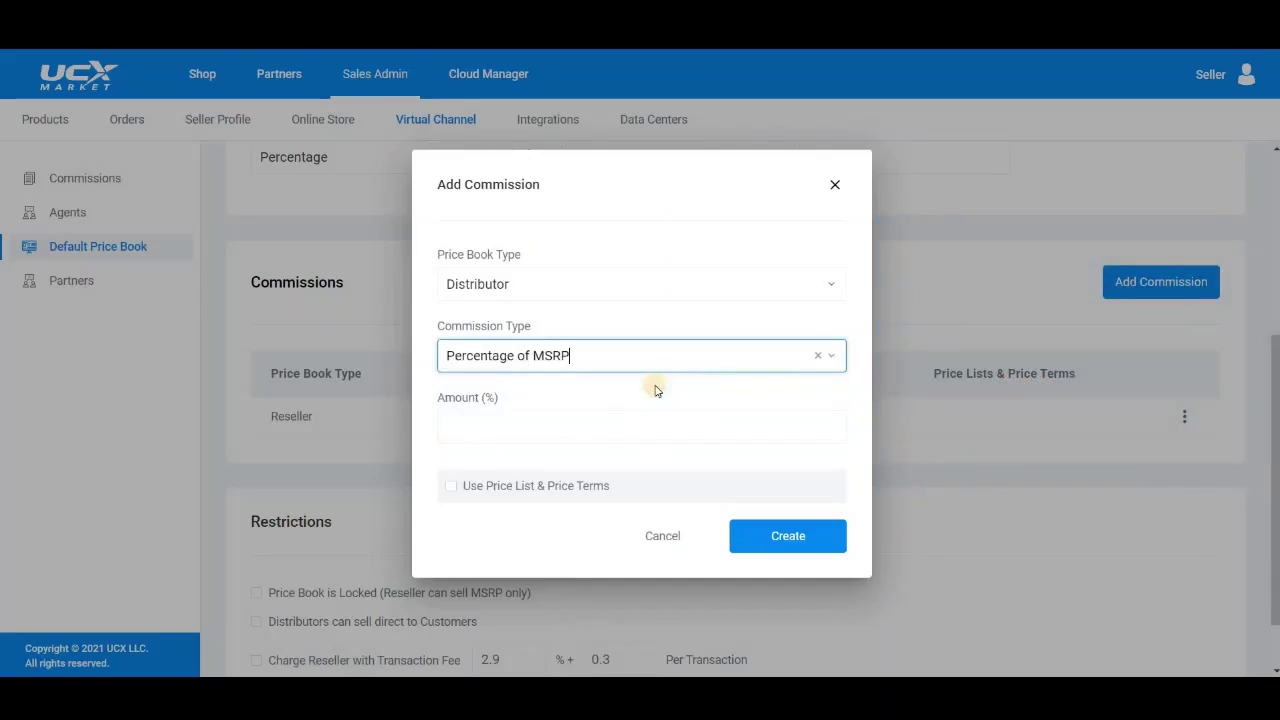
pyautogui.click(664, 436)
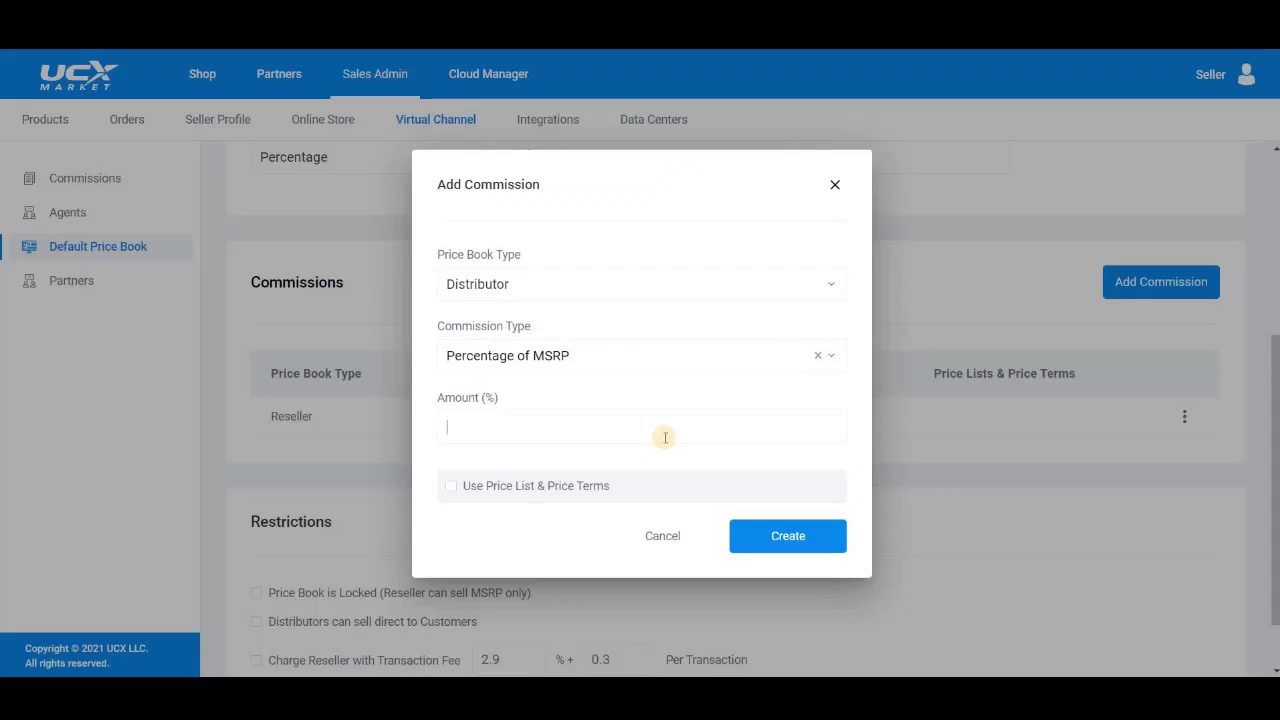
pyautogui.write('10')
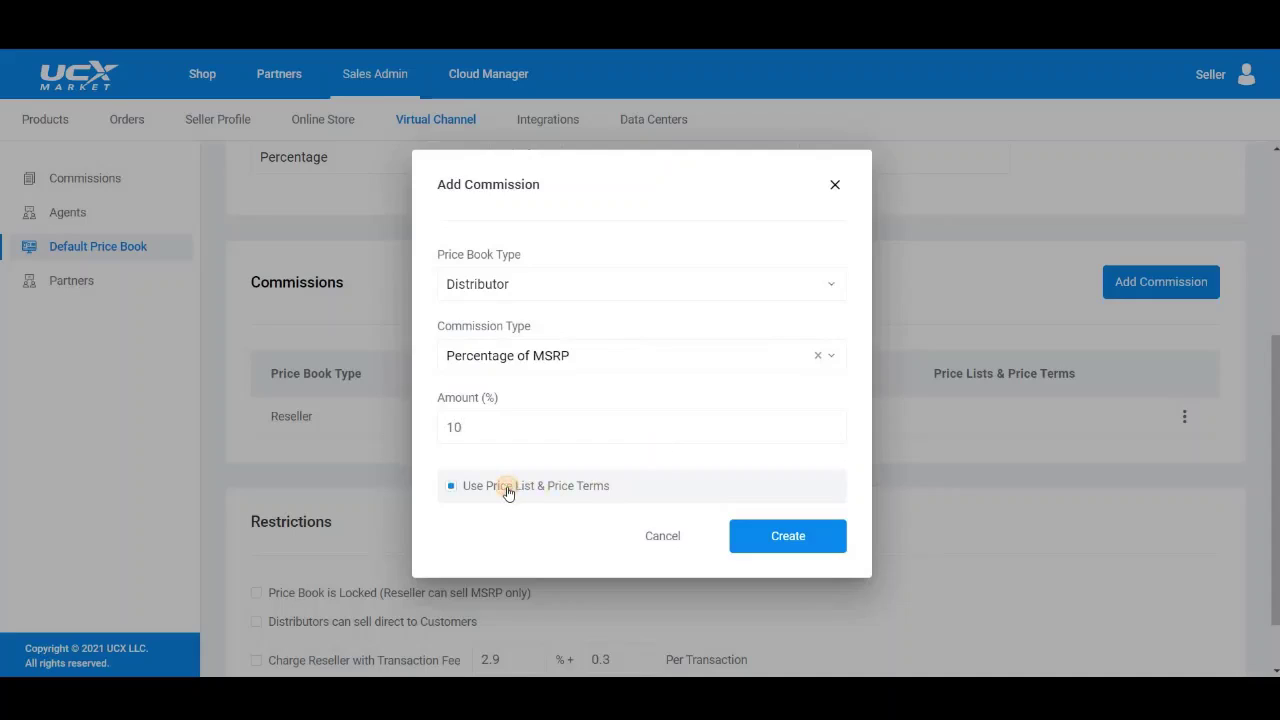
pyautogui.click(508, 491)
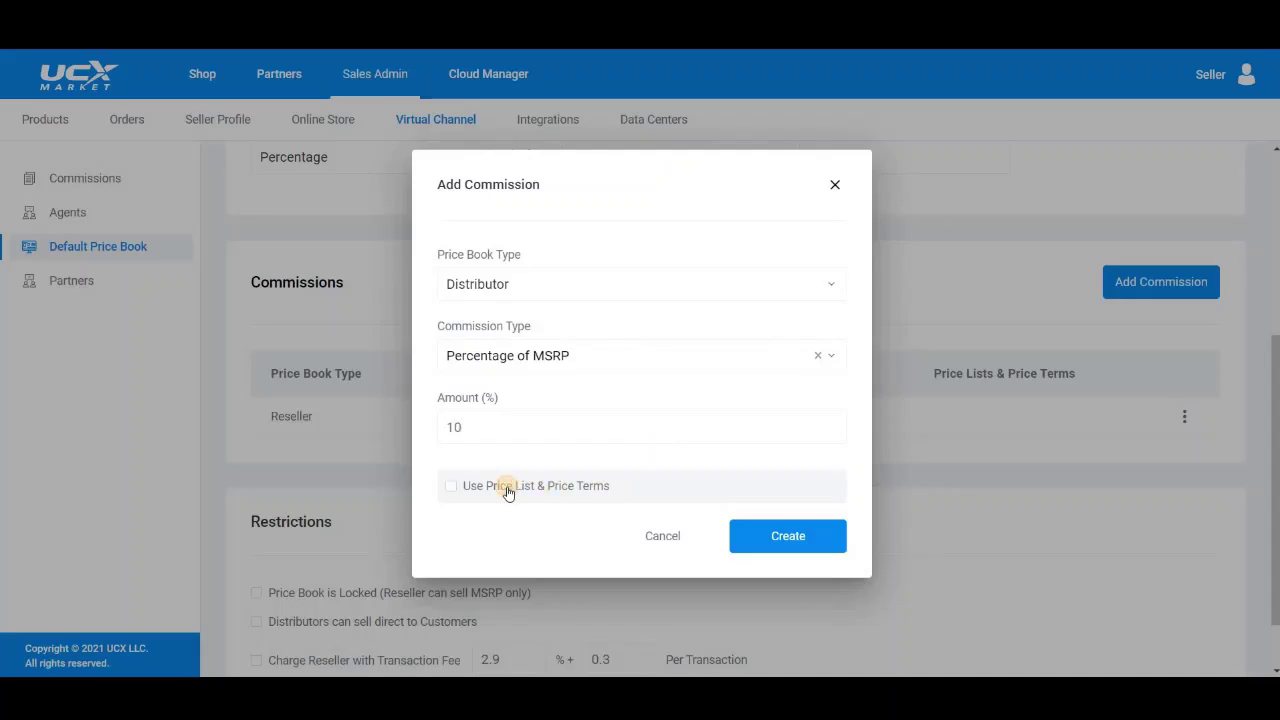
pyautogui.click(784, 547)
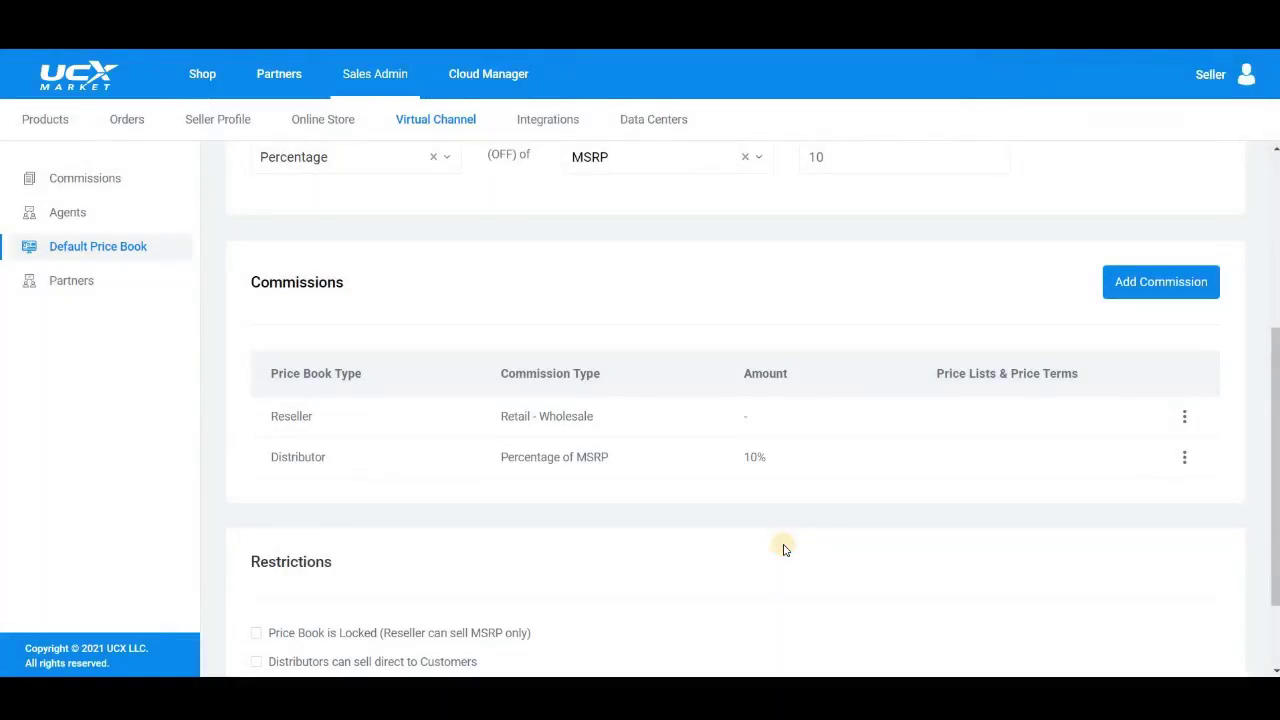
# Lock the price book to MSRP-only reseller sales, allow distributors to sell direct to customers, and save the price book
pyautogui.scroll(-1, 784, 549)
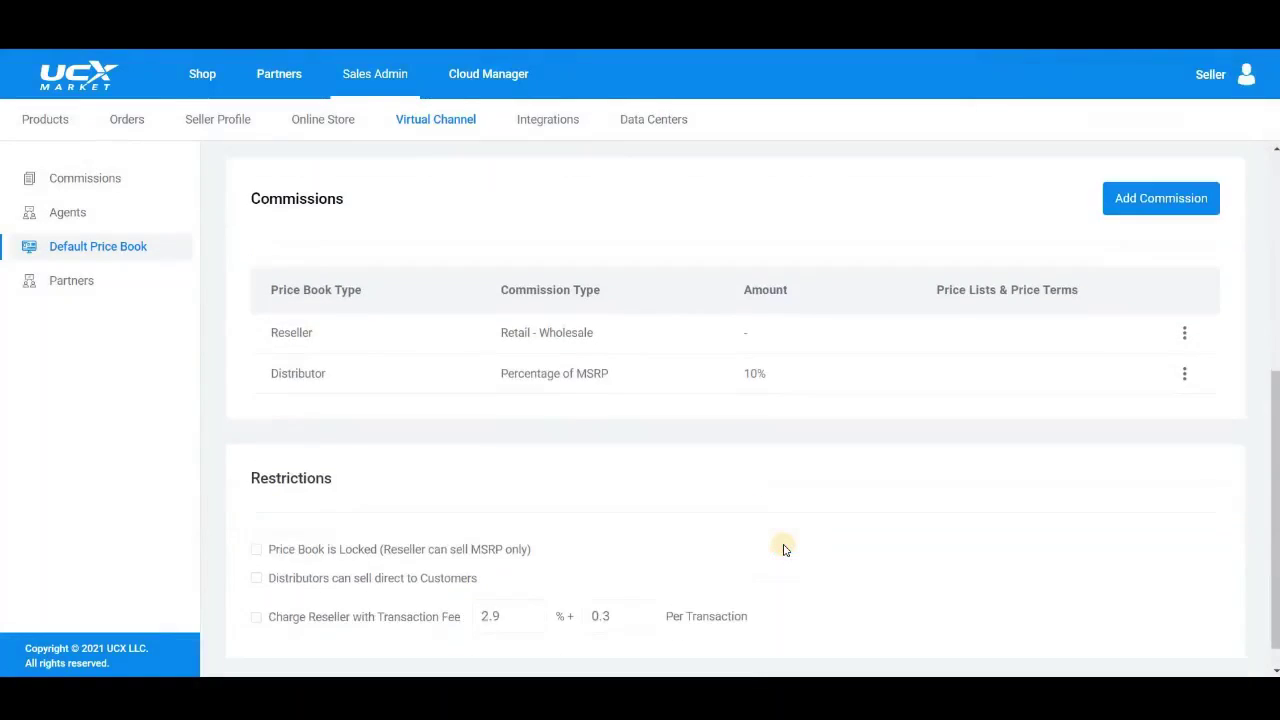
pyautogui.scroll(-1, 784, 549)
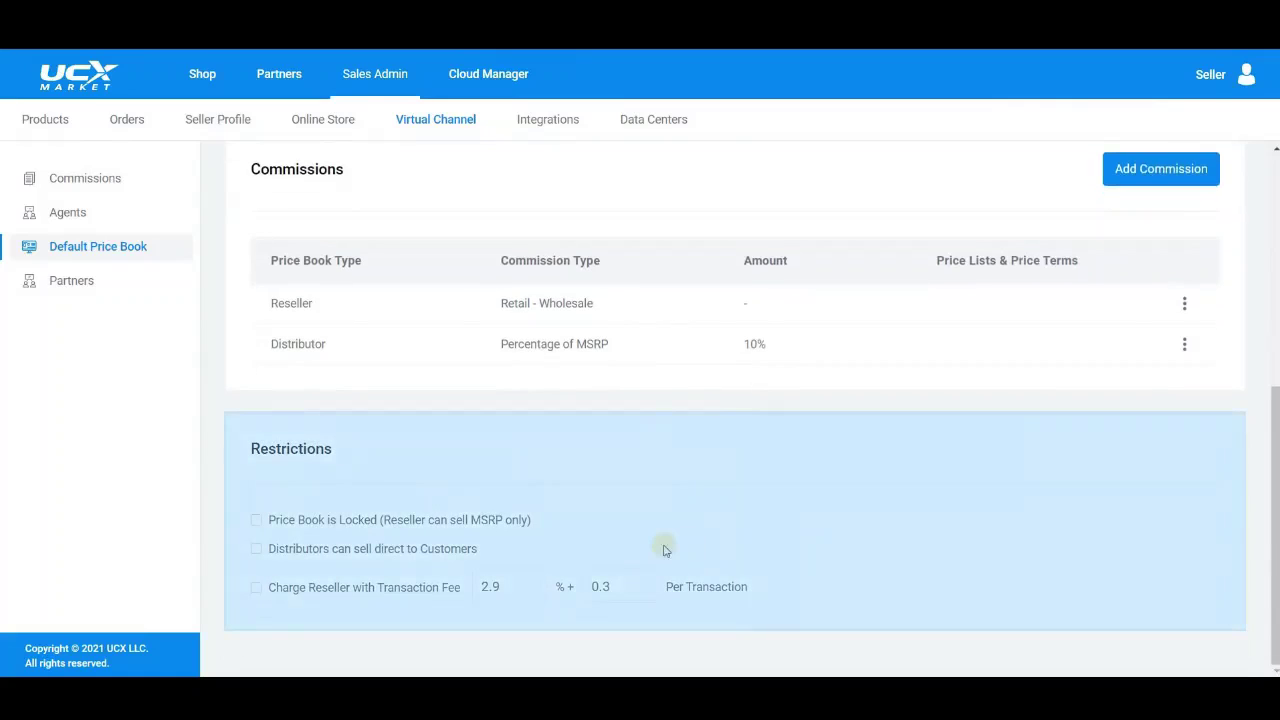
pyautogui.click(257, 521)
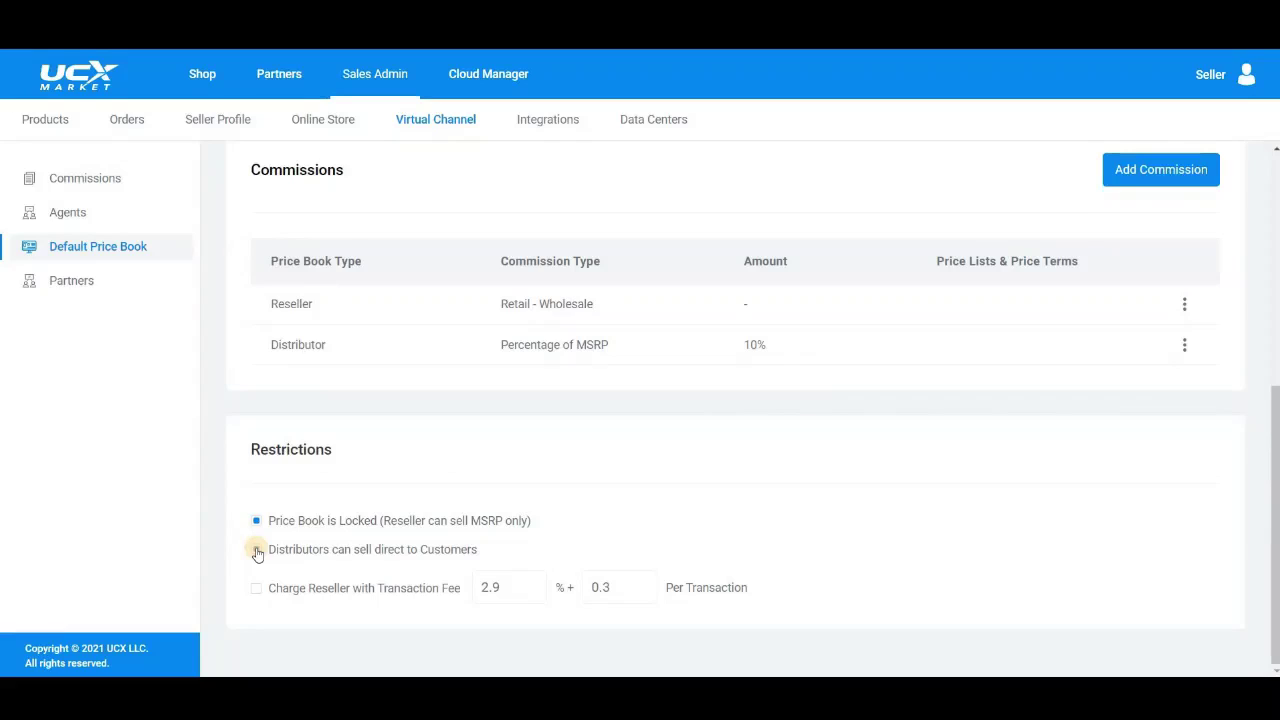
pyautogui.click(257, 550)
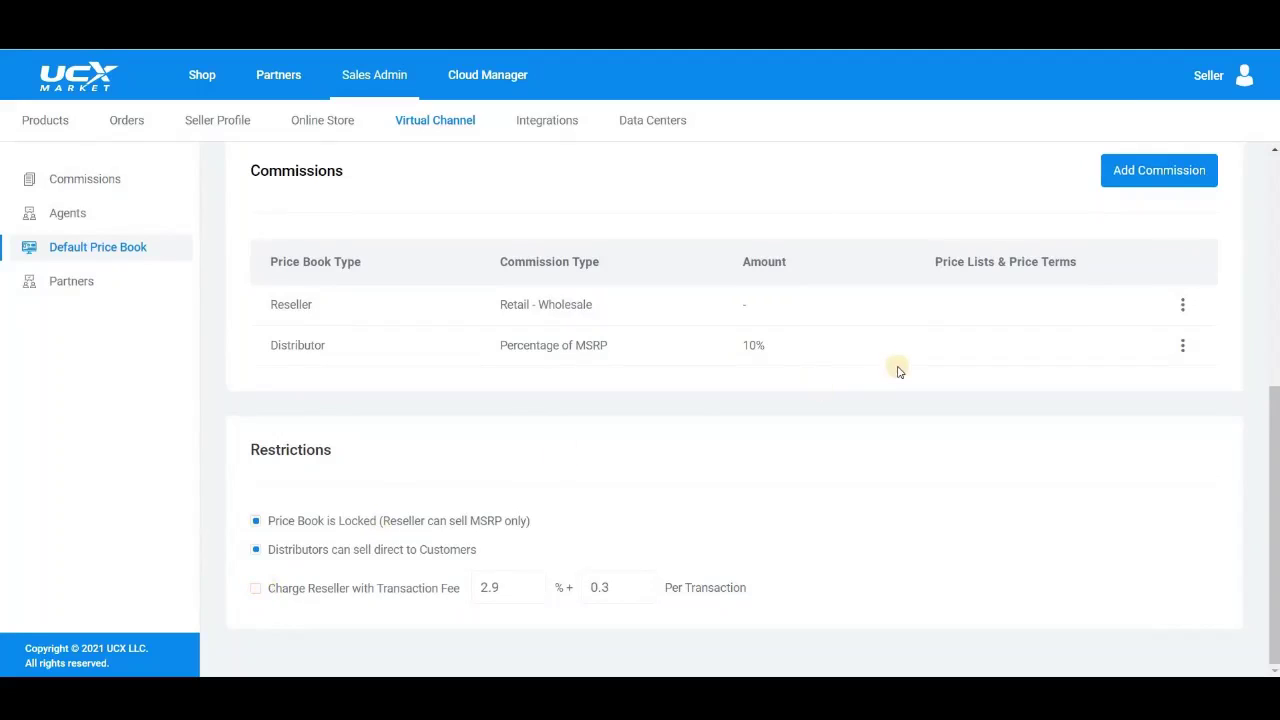
pyautogui.scroll(5, 894, 366)
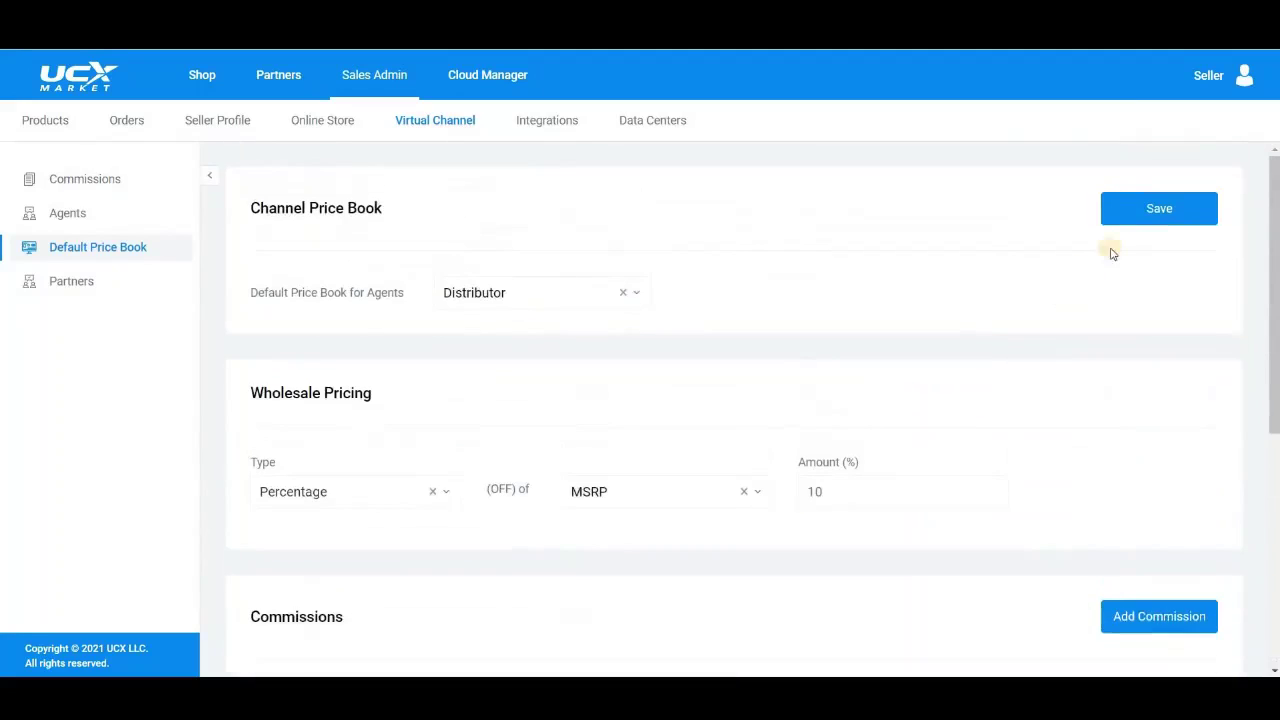
pyautogui.click(1150, 210)
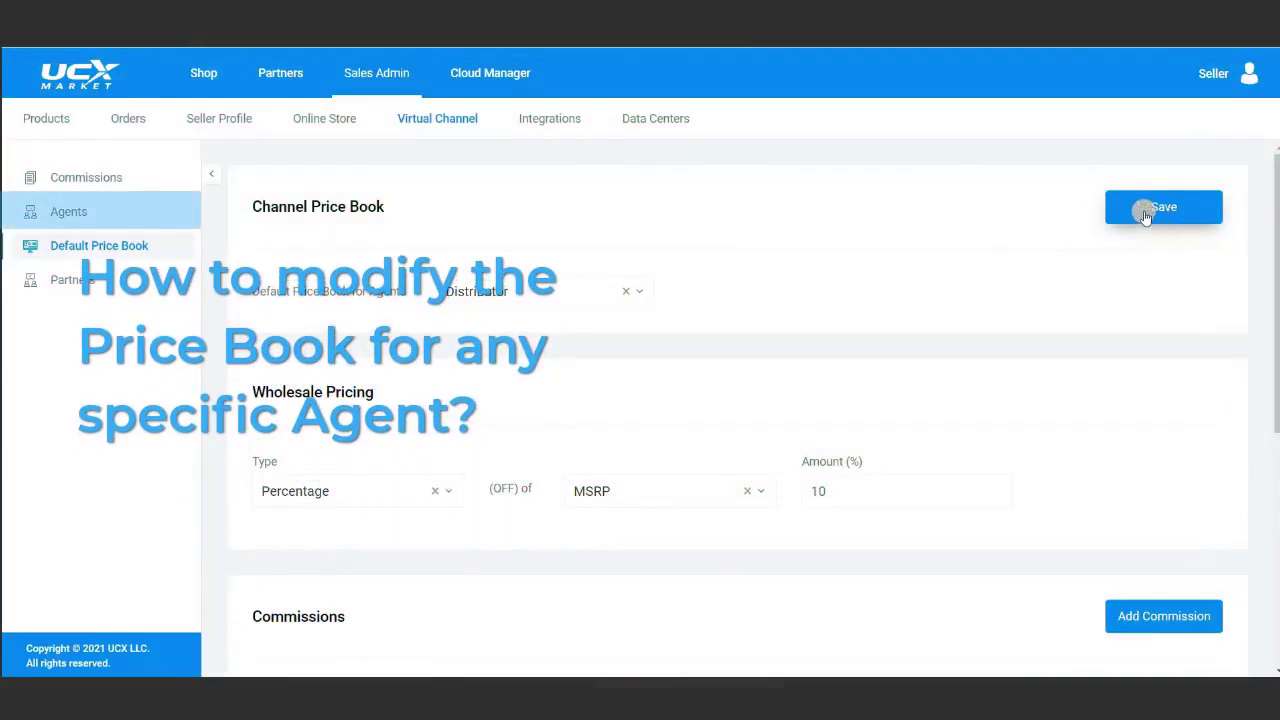
# Open the Seller VG price book belonging to the agent TierPoint
pyautogui.click(89, 220)
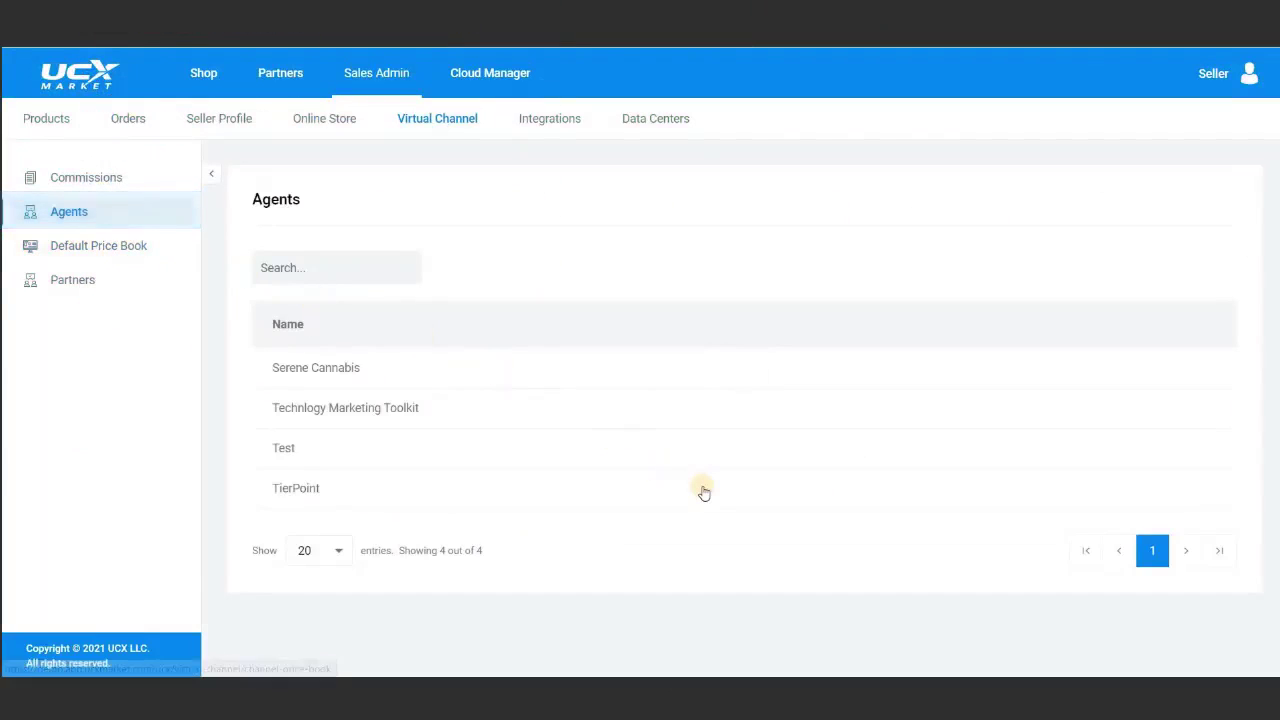
pyautogui.click(704, 490)
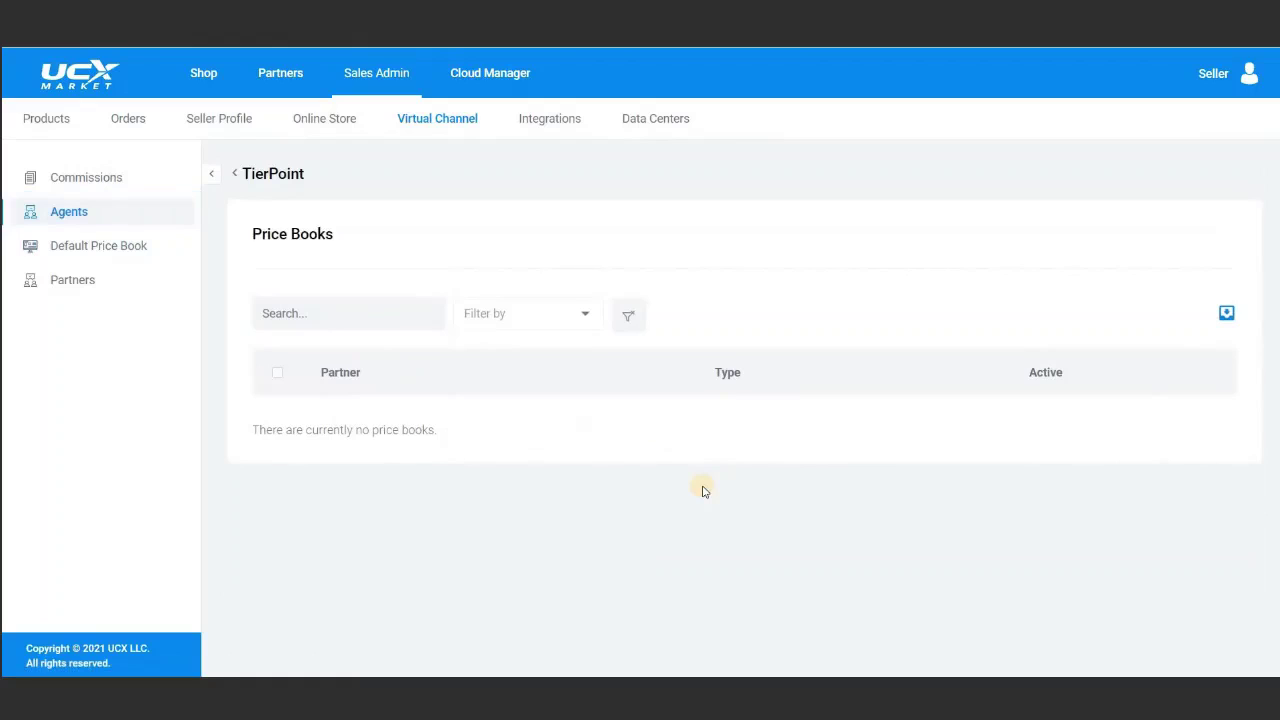
pyautogui.click(677, 420)
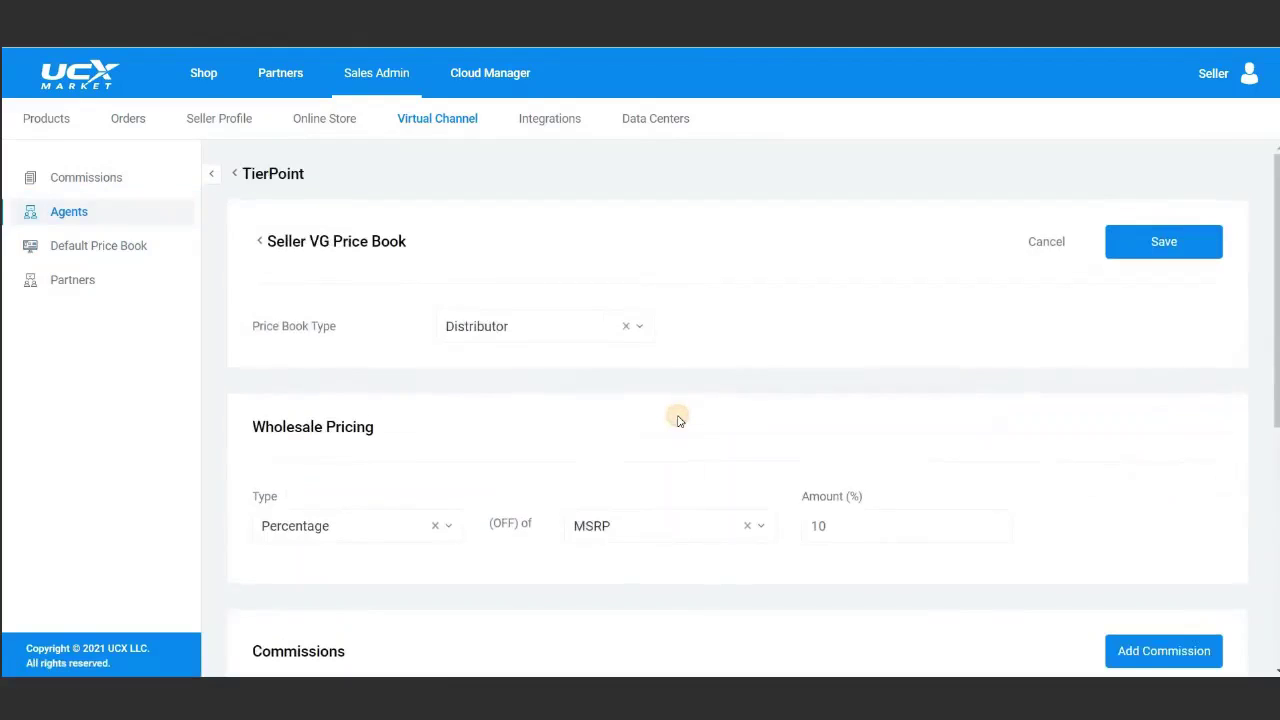
pyautogui.scroll(-3, 677, 420)
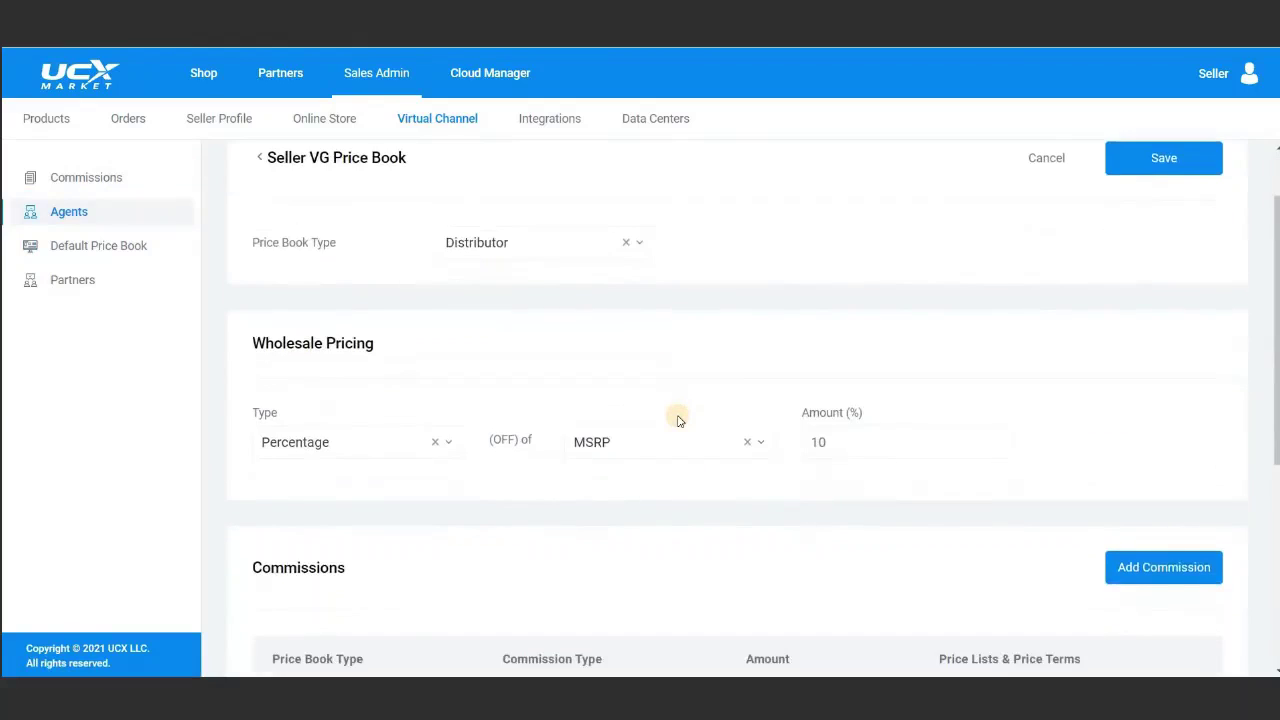
pyautogui.scroll(-3, 677, 420)
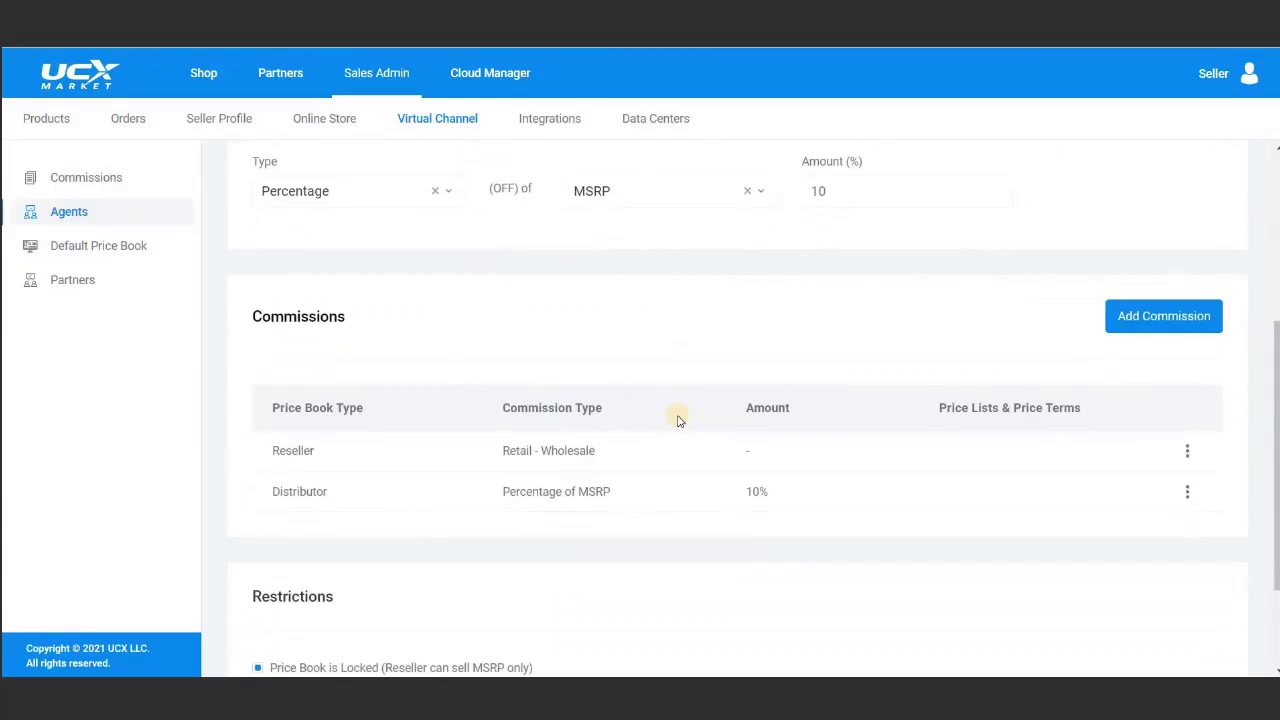
pyautogui.scroll(6, 677, 420)
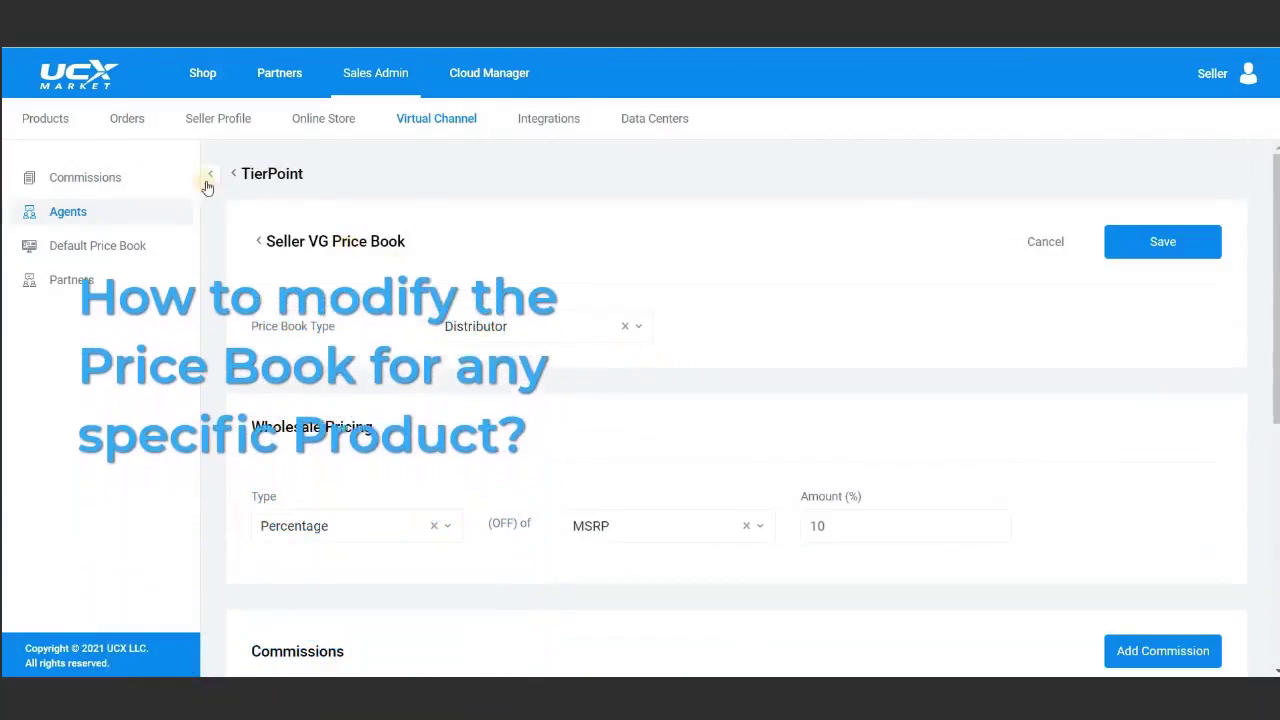
# Open the price books of Testing Product from the product list
pyautogui.click(57, 121)
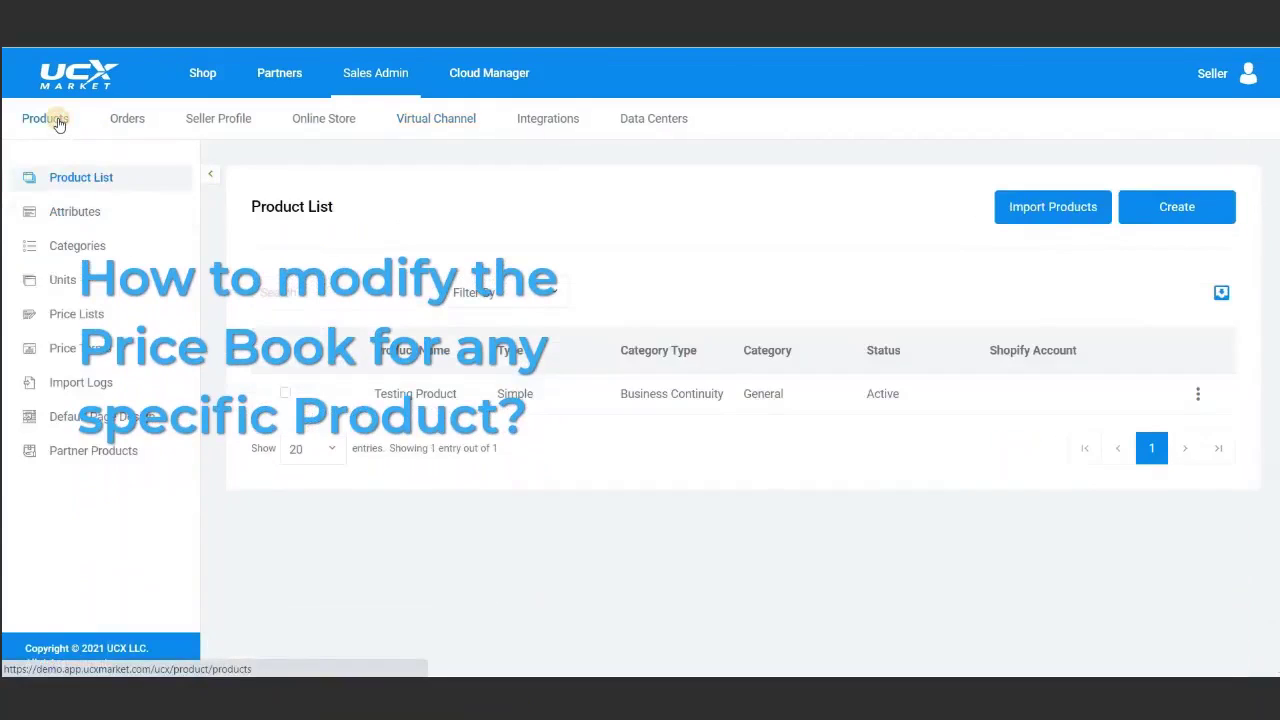
pyautogui.click(493, 411)
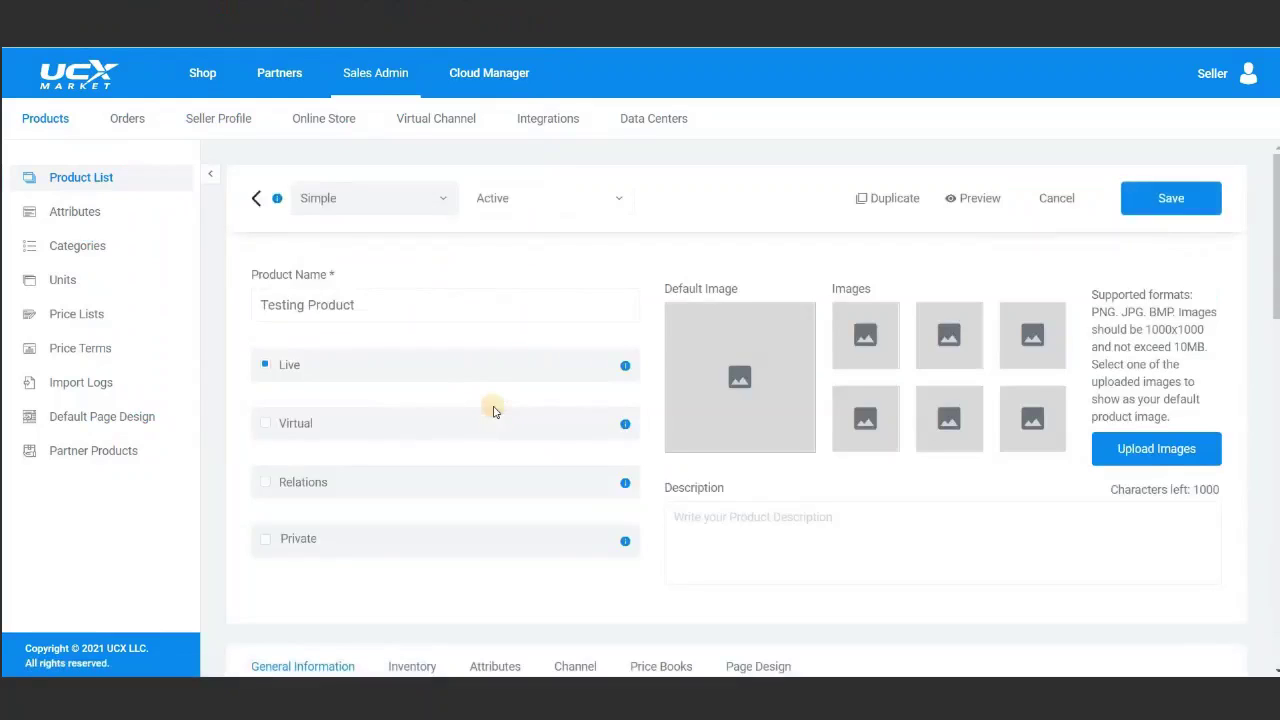
pyautogui.scroll(-2, 517, 400)
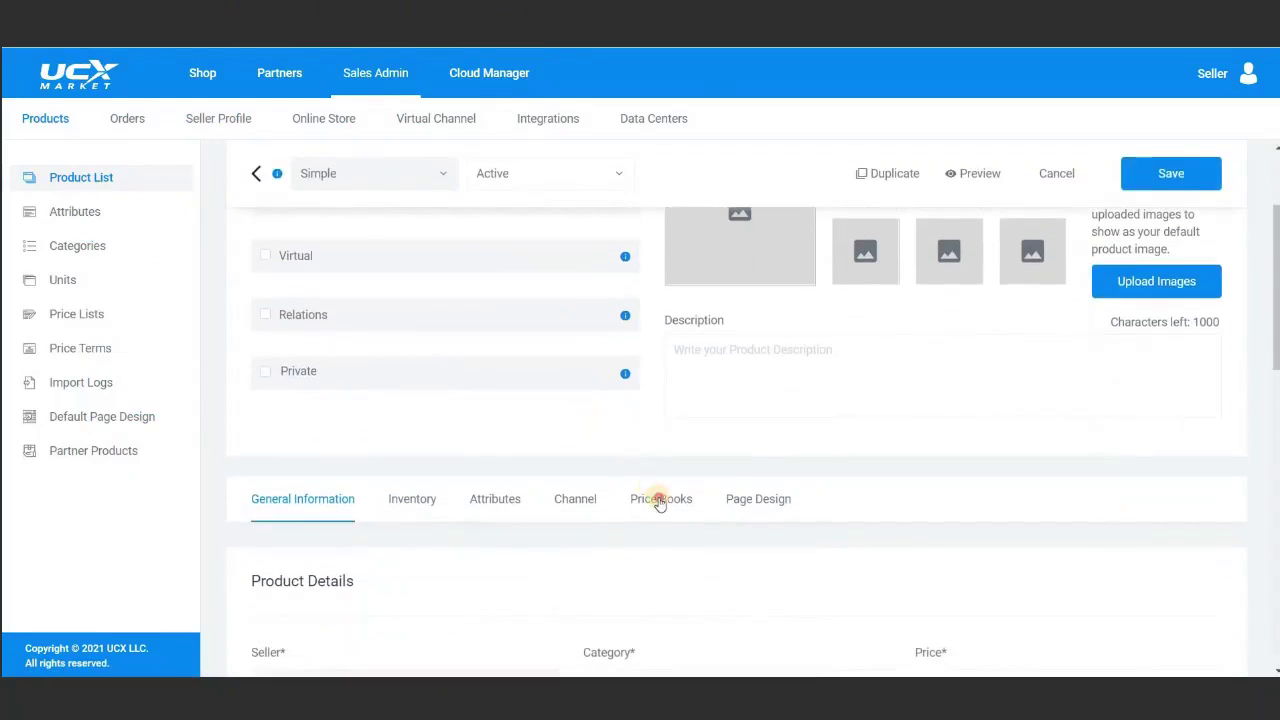
pyautogui.click(660, 500)
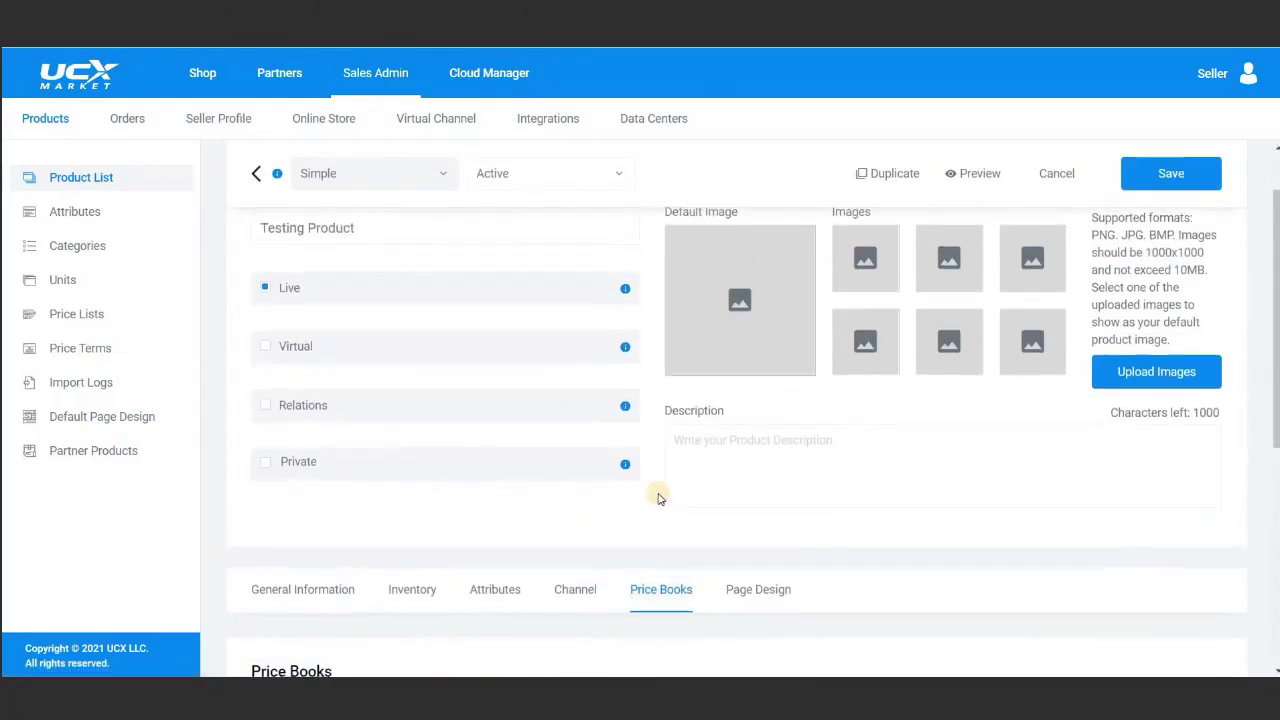
# Open TierPoint's price book for this product and examine its wholesale pricing and commissions
pyautogui.scroll(-3, 660, 470)
pyautogui.scroll(-2, 680, 430)
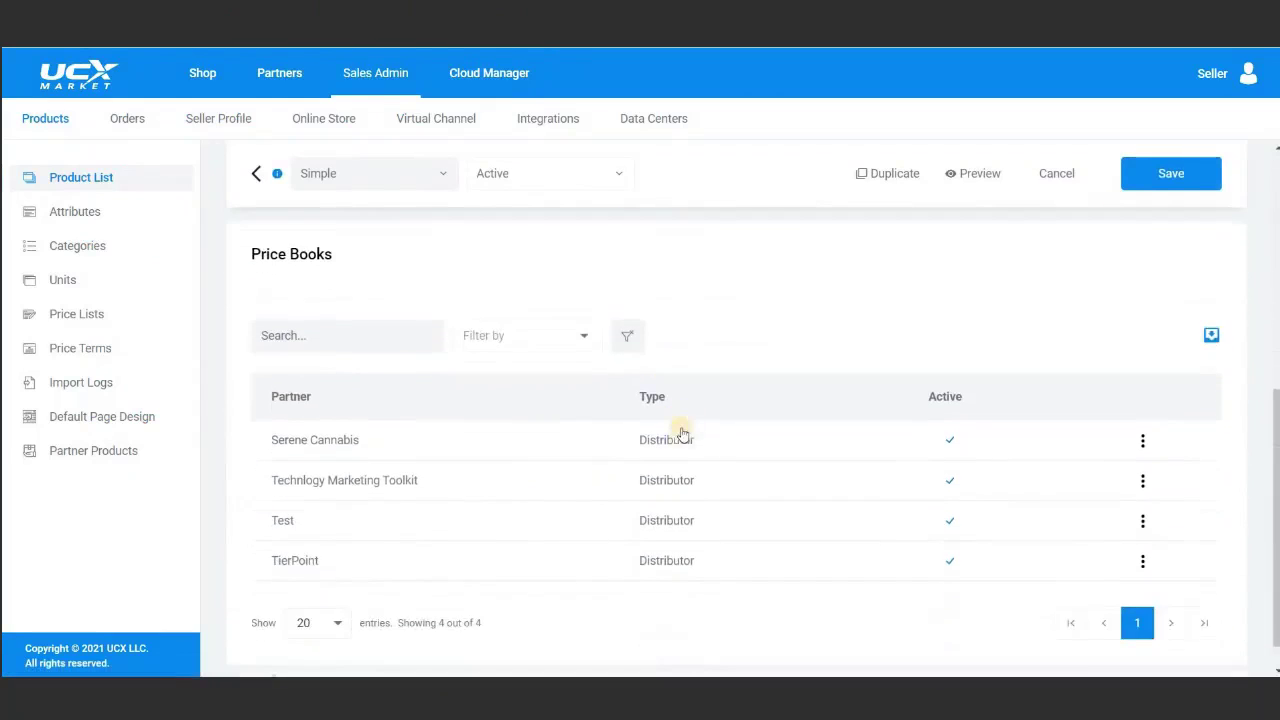
pyautogui.click(683, 566)
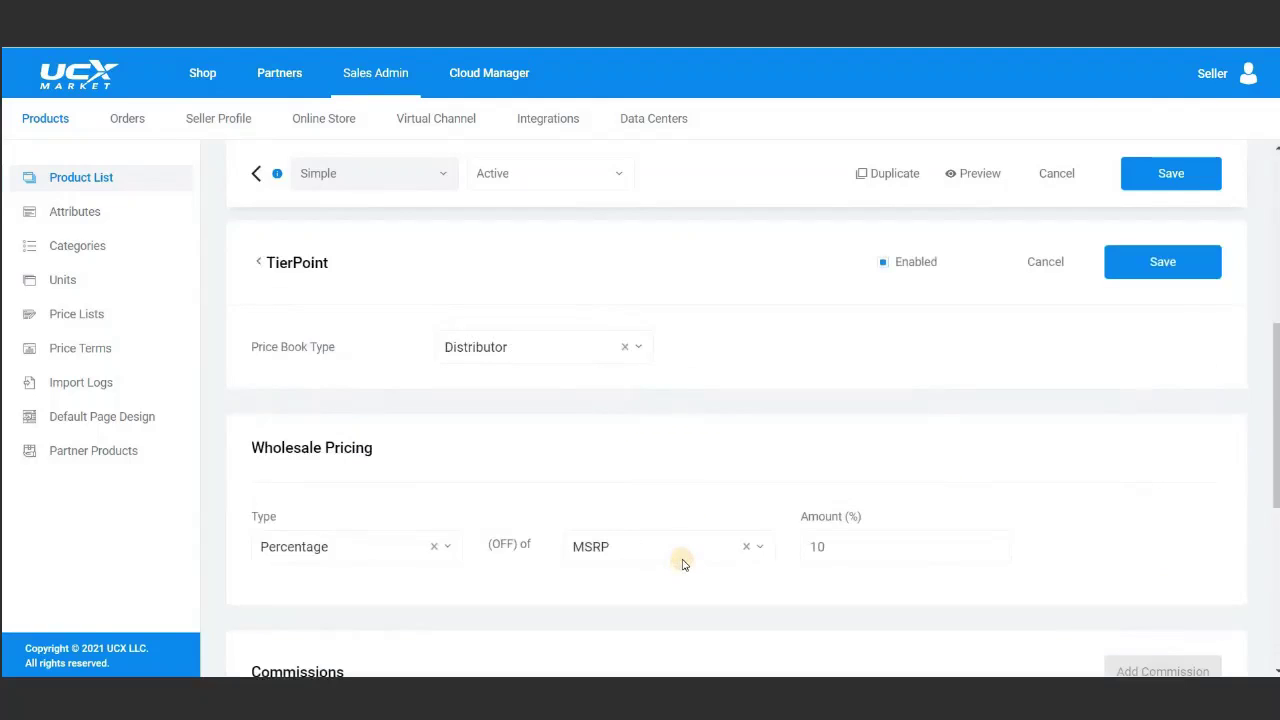
pyautogui.scroll(10, 687, 545)
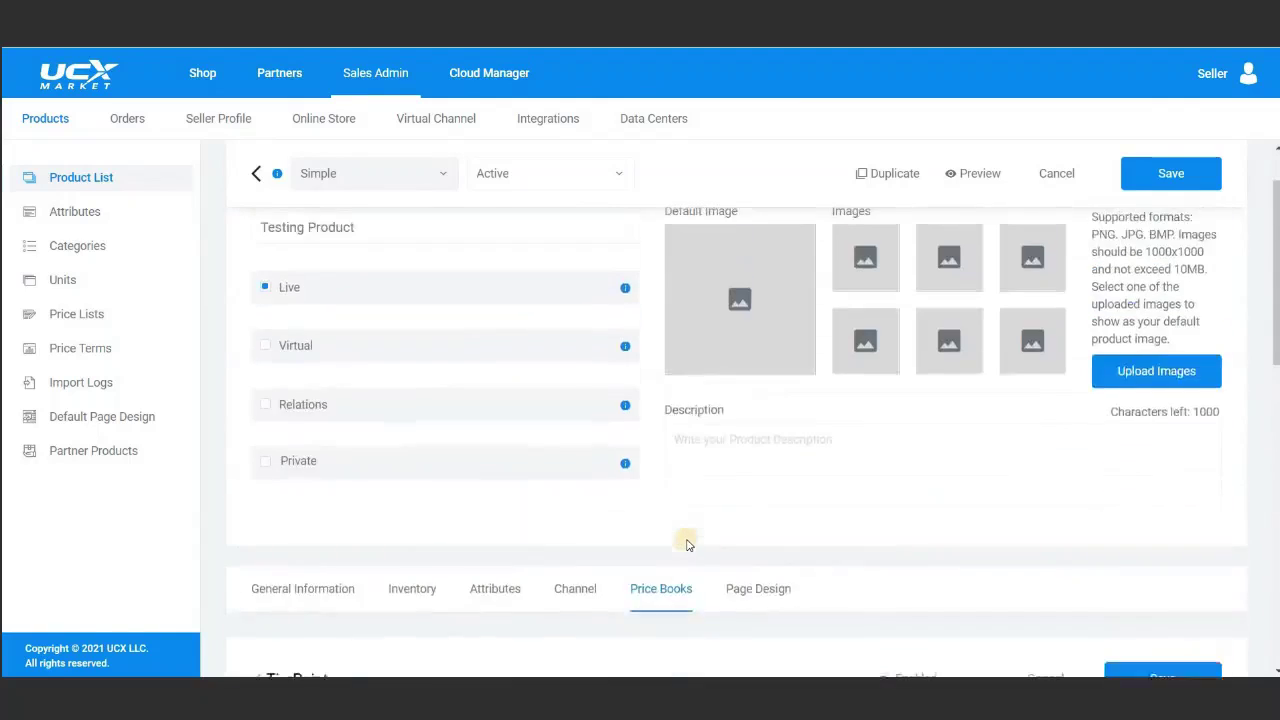
pyautogui.scroll(-12, 678, 539)
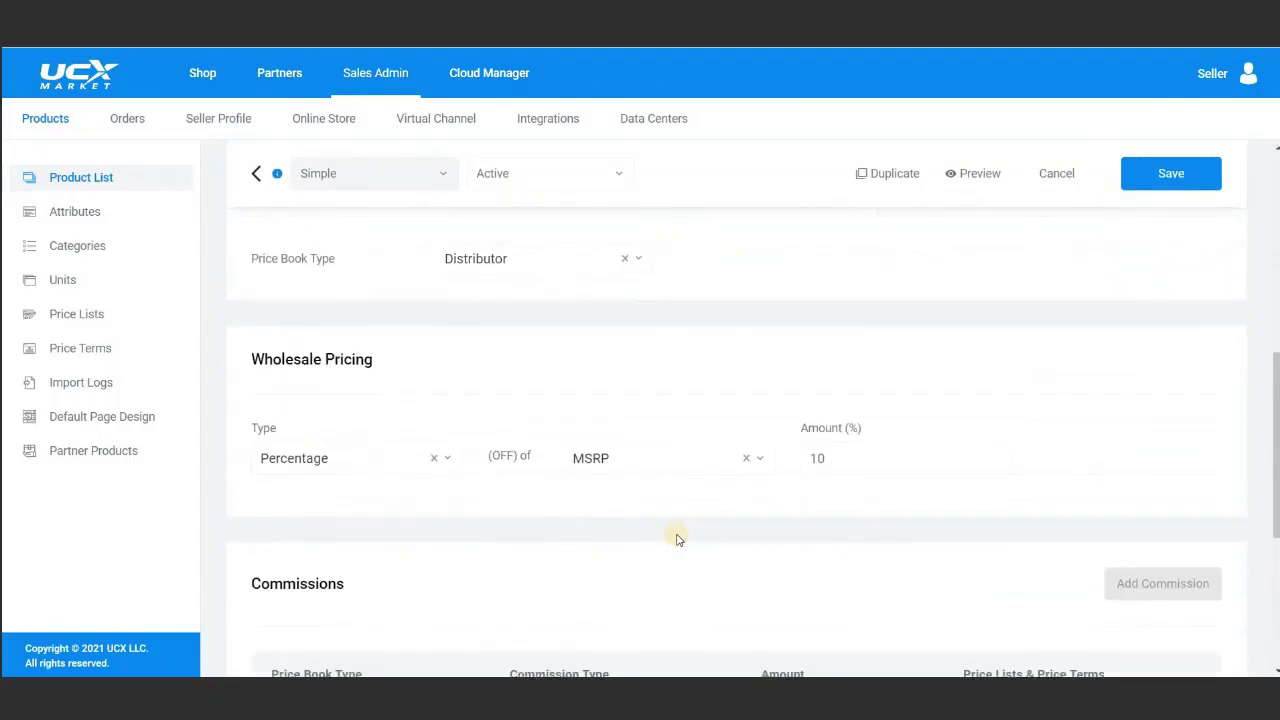
pyautogui.scroll(-2, 678, 539)
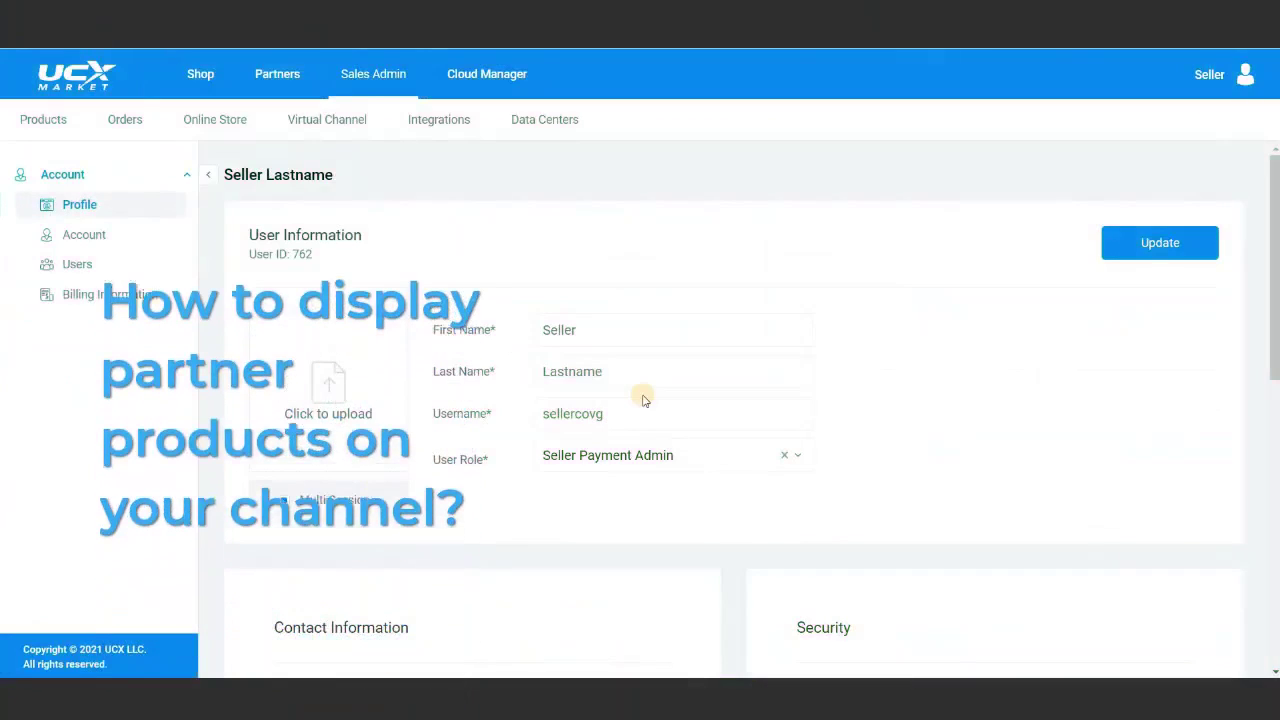
# Open the partner products list and enable shop display for the D-test product named general
pyautogui.click(40, 119)
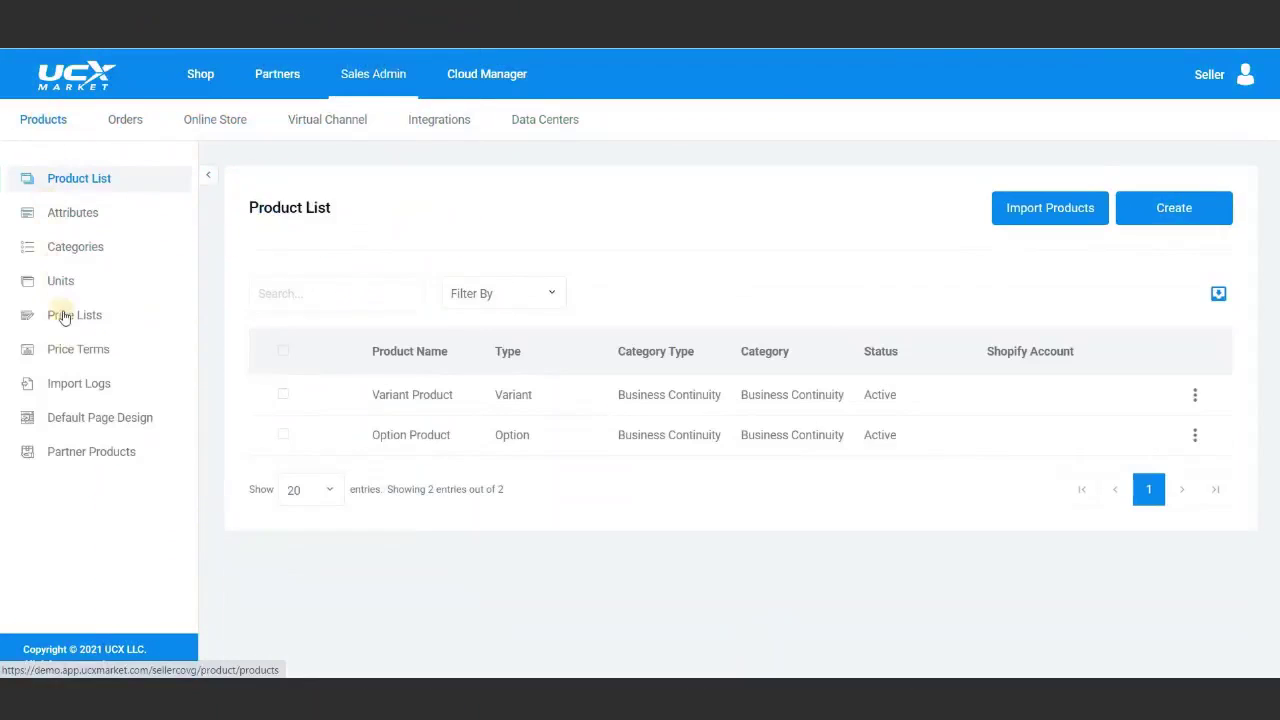
pyautogui.click(79, 456)
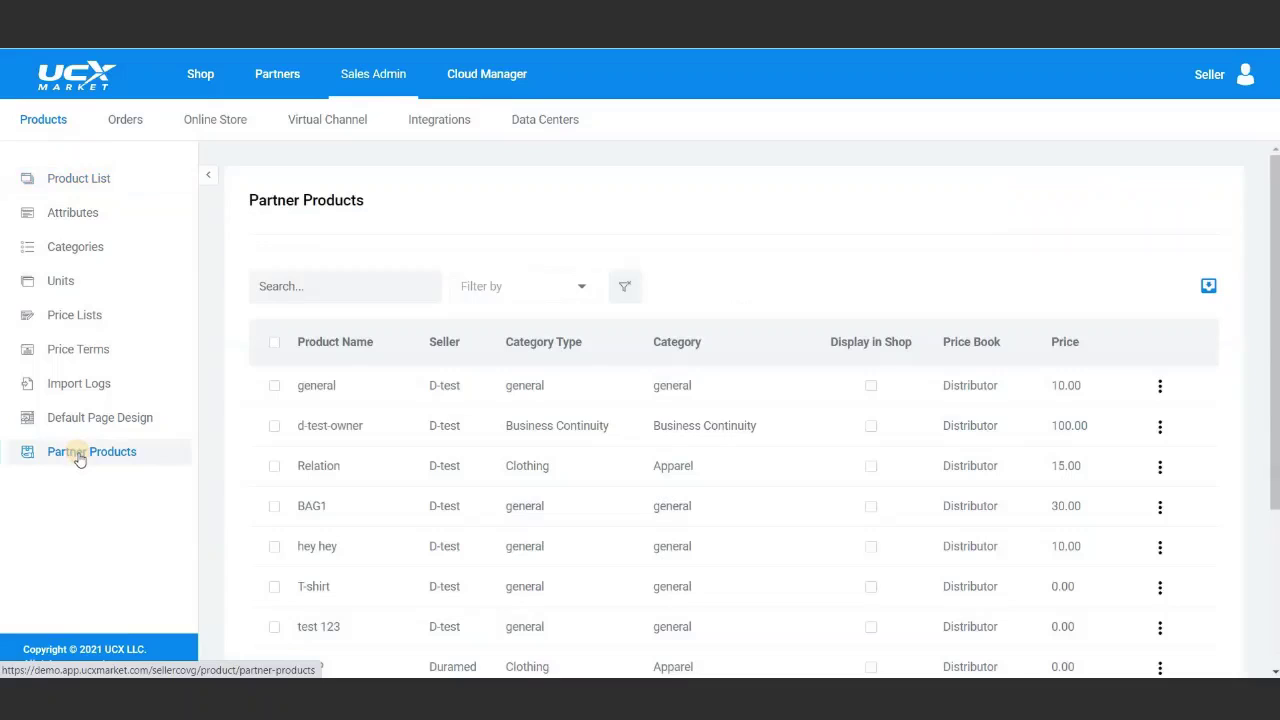
pyautogui.click(871, 389)
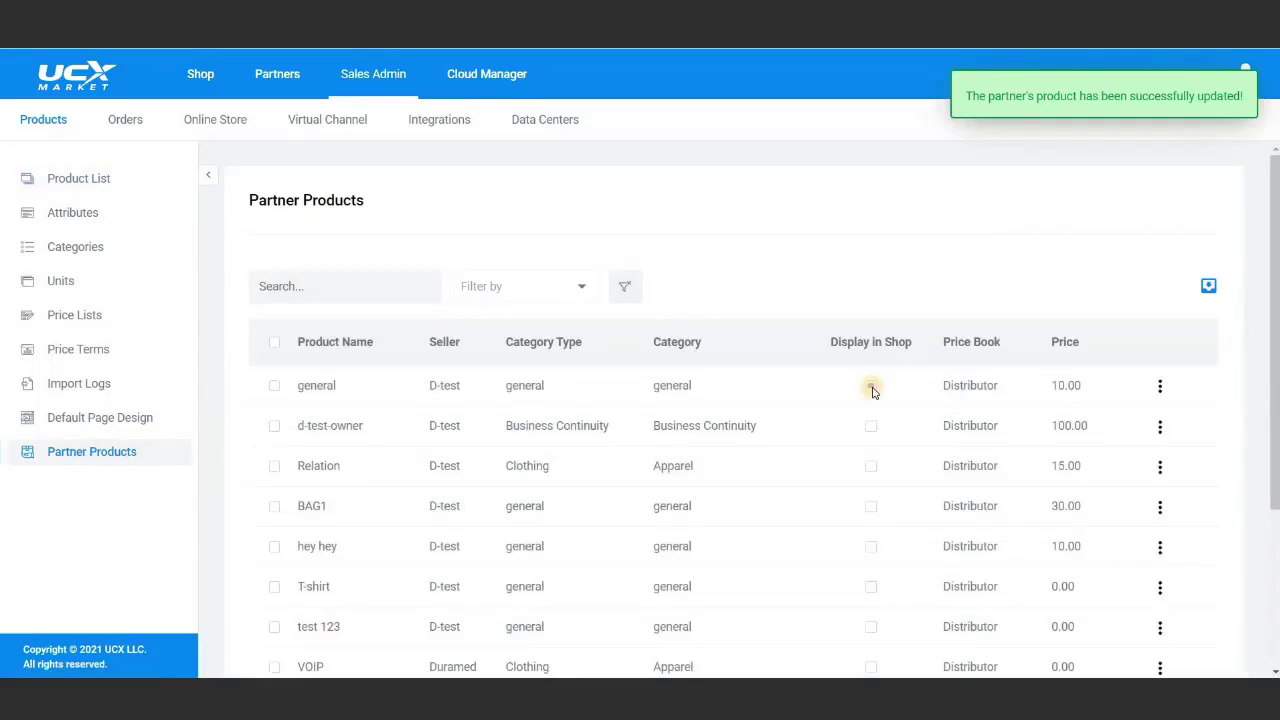
# Select all listed partner products, display them in the shop together, and confirm the change
pyautogui.click(274, 342)
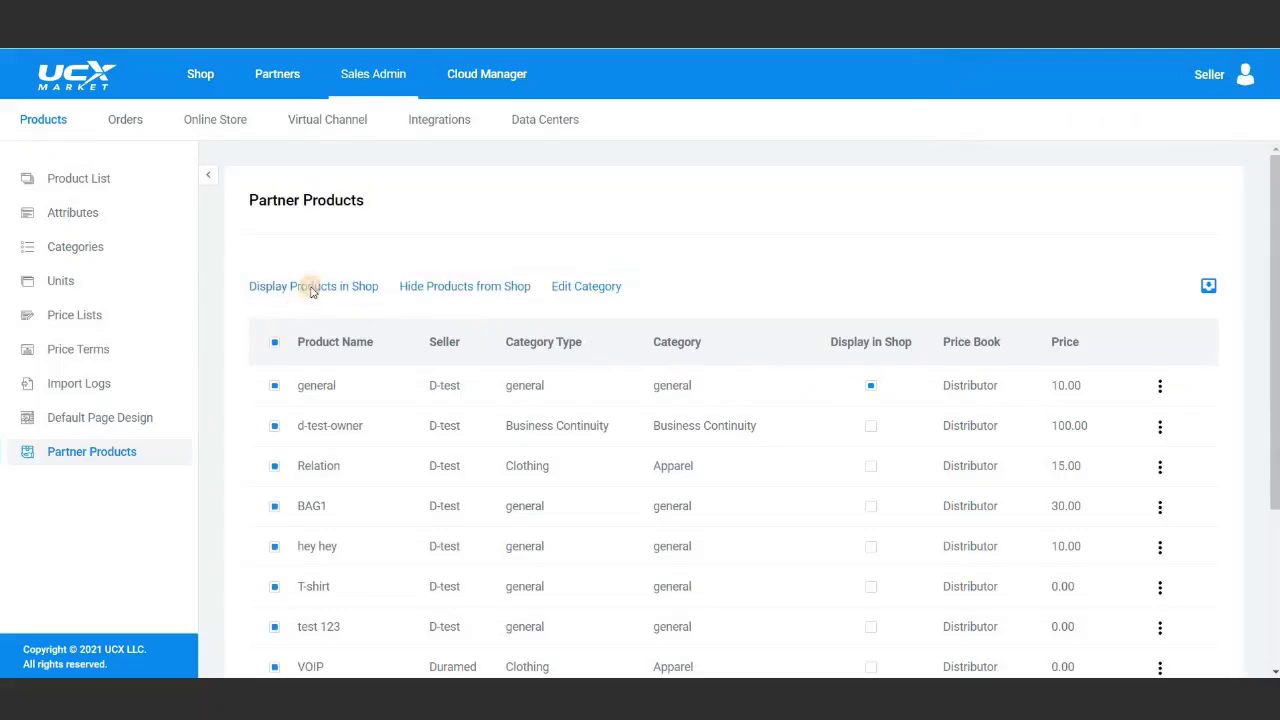
pyautogui.click(308, 287)
pyautogui.click(690, 432)
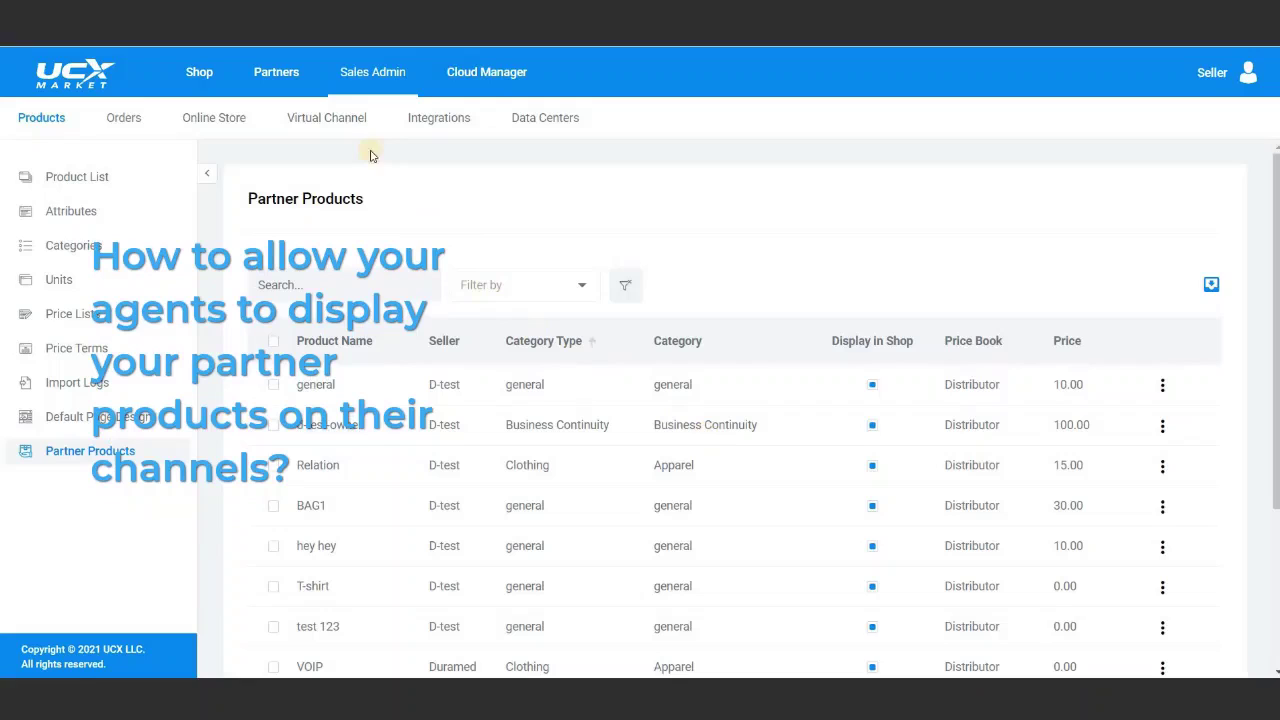
# Activate the D-test Reseller price book for the second agent in the virtual channel's agent list and confirm
pyautogui.click(336, 117)
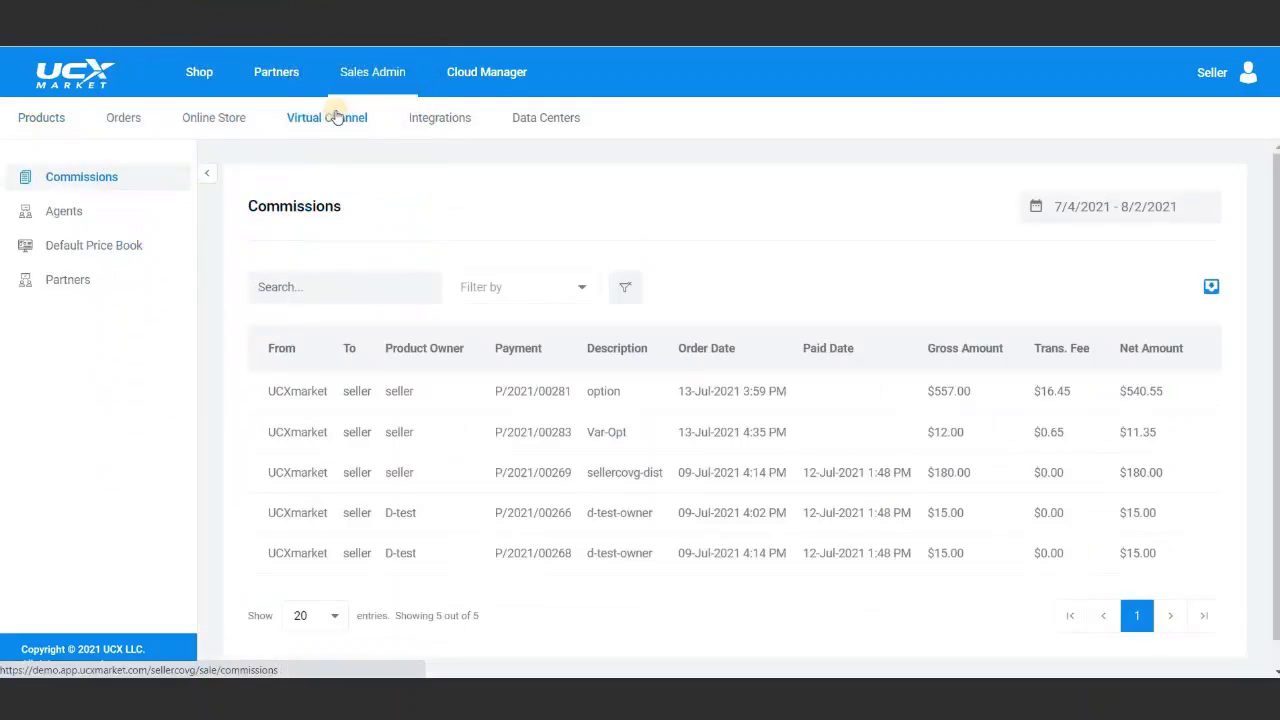
pyautogui.click(73, 211)
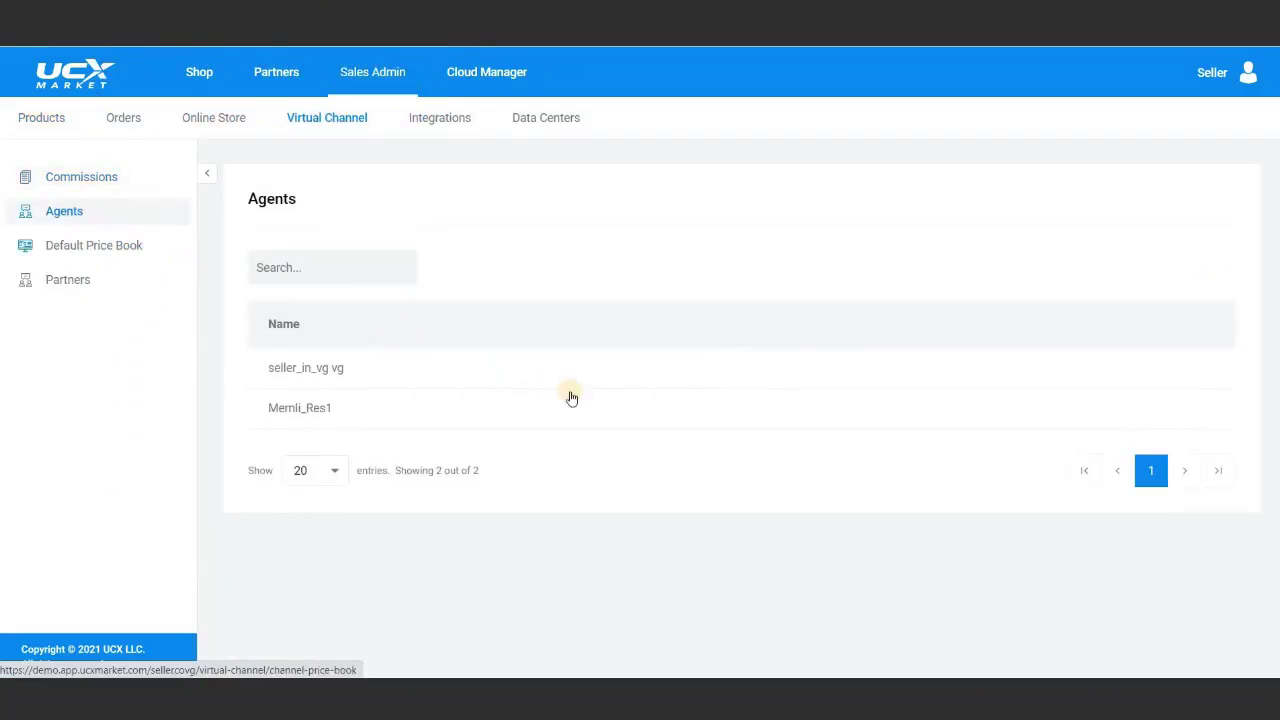
pyautogui.click(604, 410)
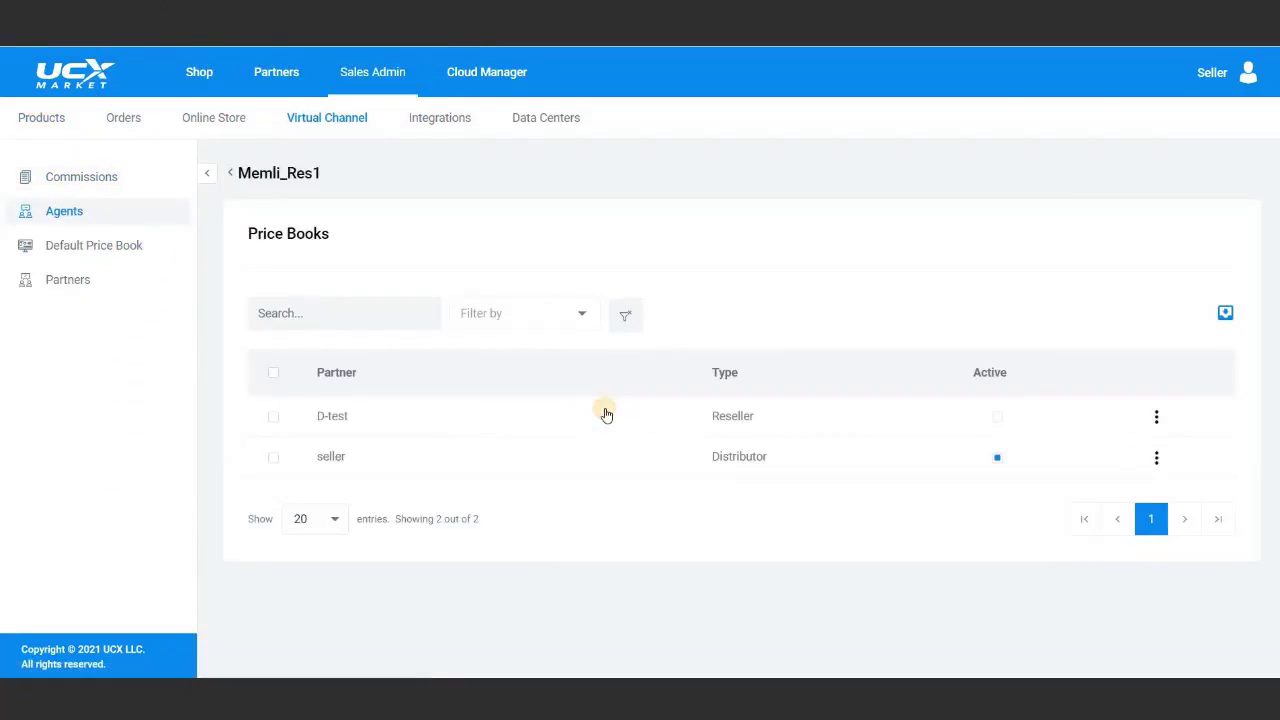
pyautogui.click(996, 417)
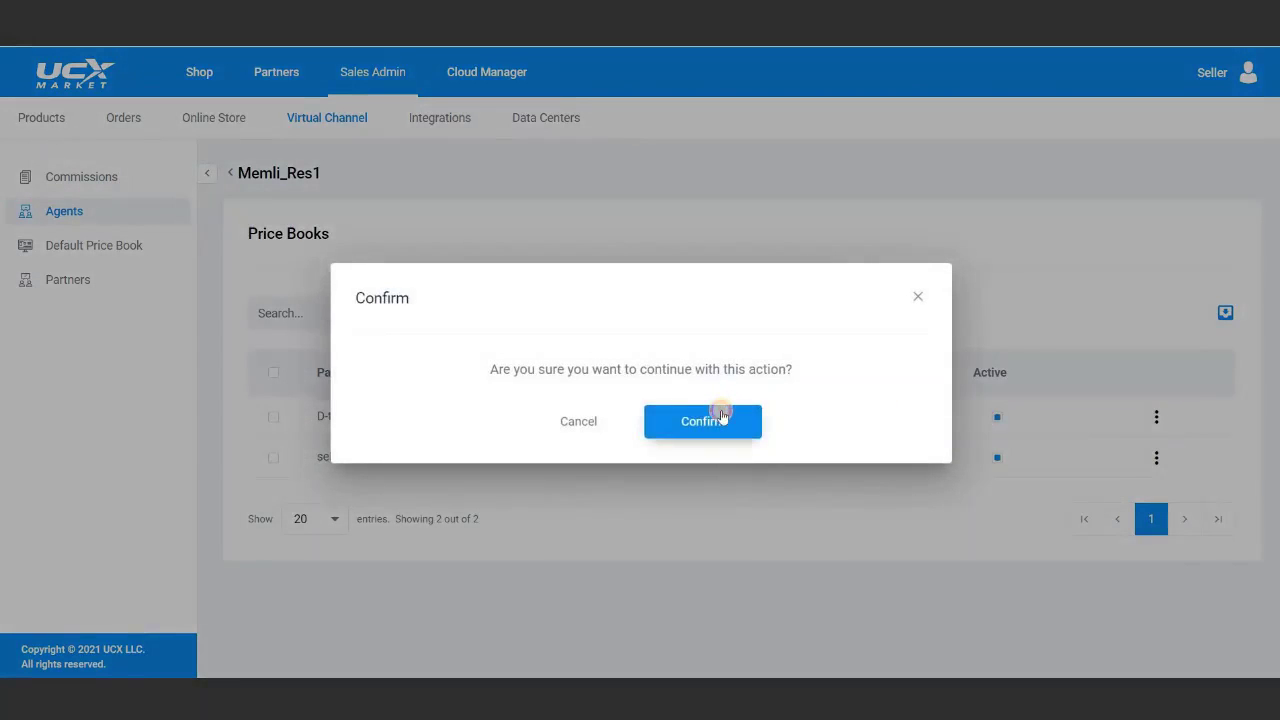
pyautogui.click(720, 416)
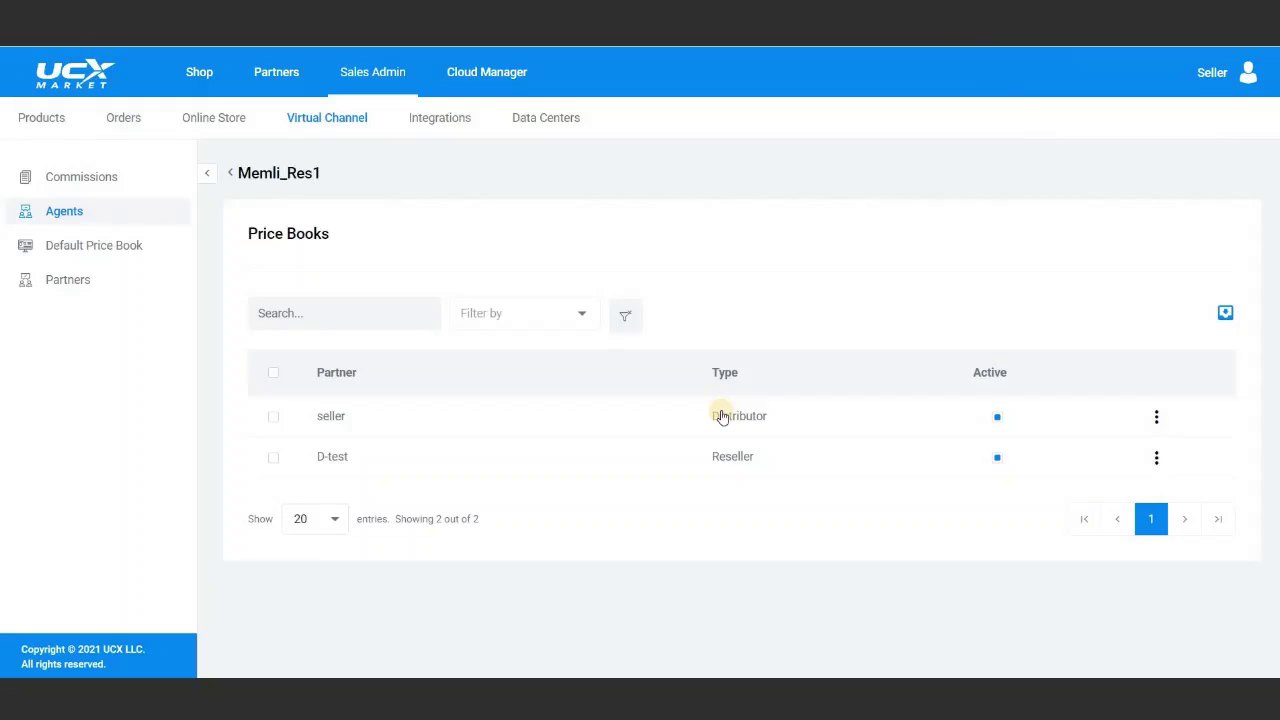
# Open the virtual channel's commissions list
pyautogui.click(93, 179)
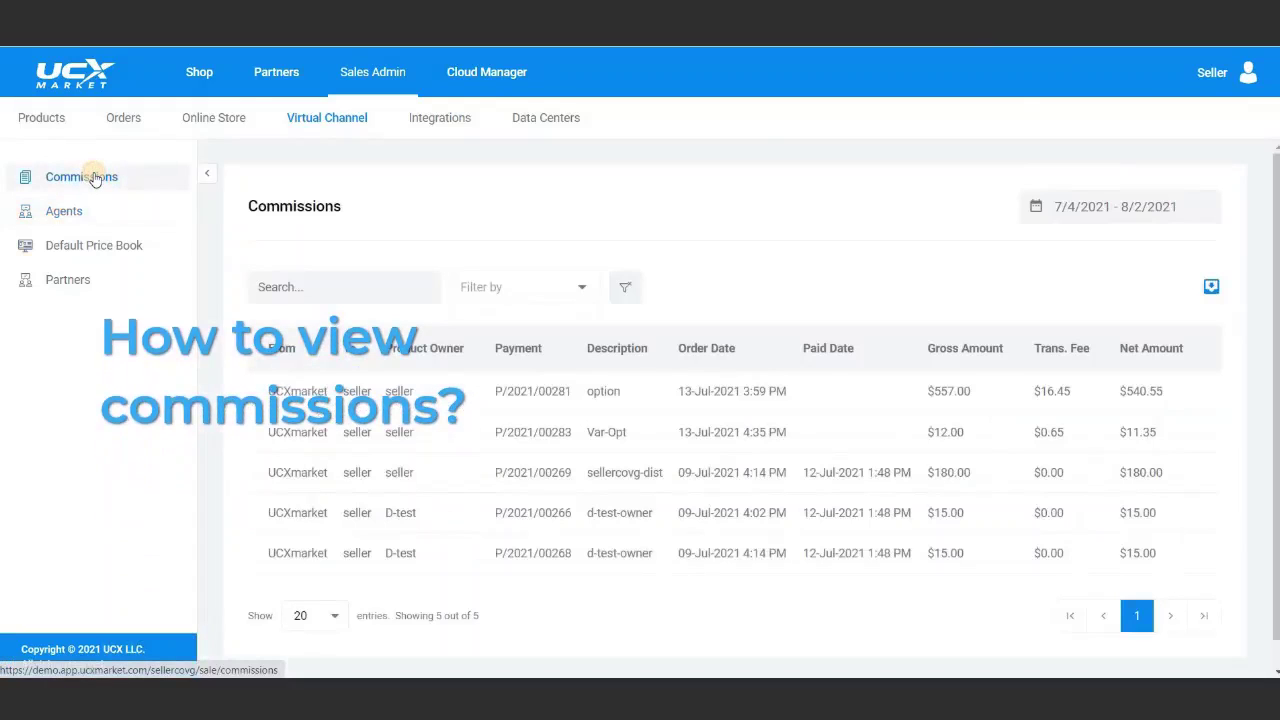